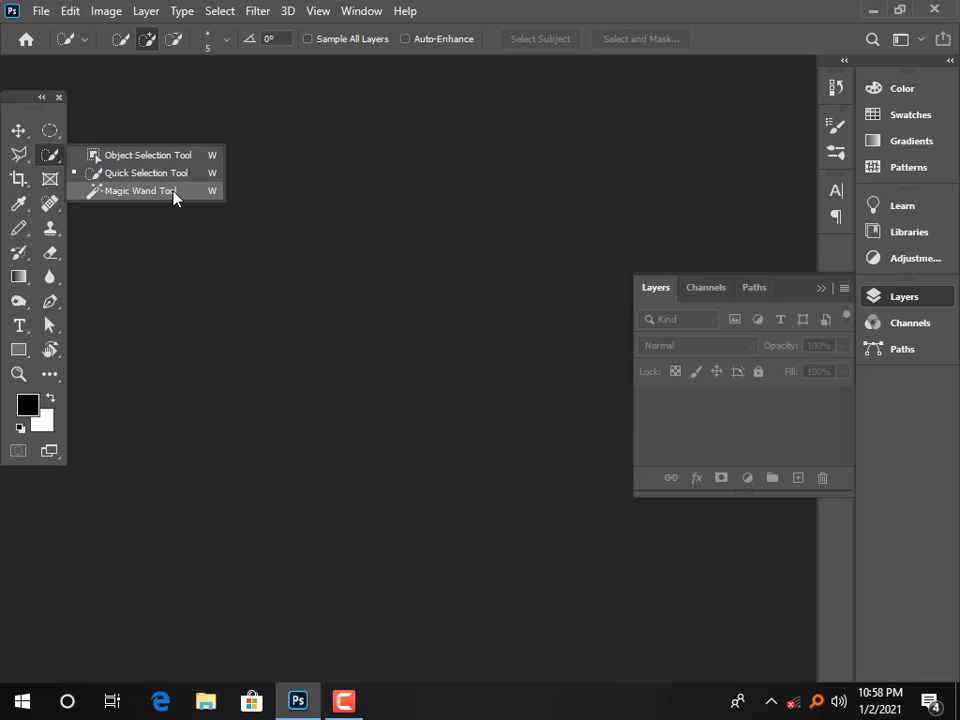
Open the image files images, s_3663 and unnamed together from the online folder
click(304, 143)
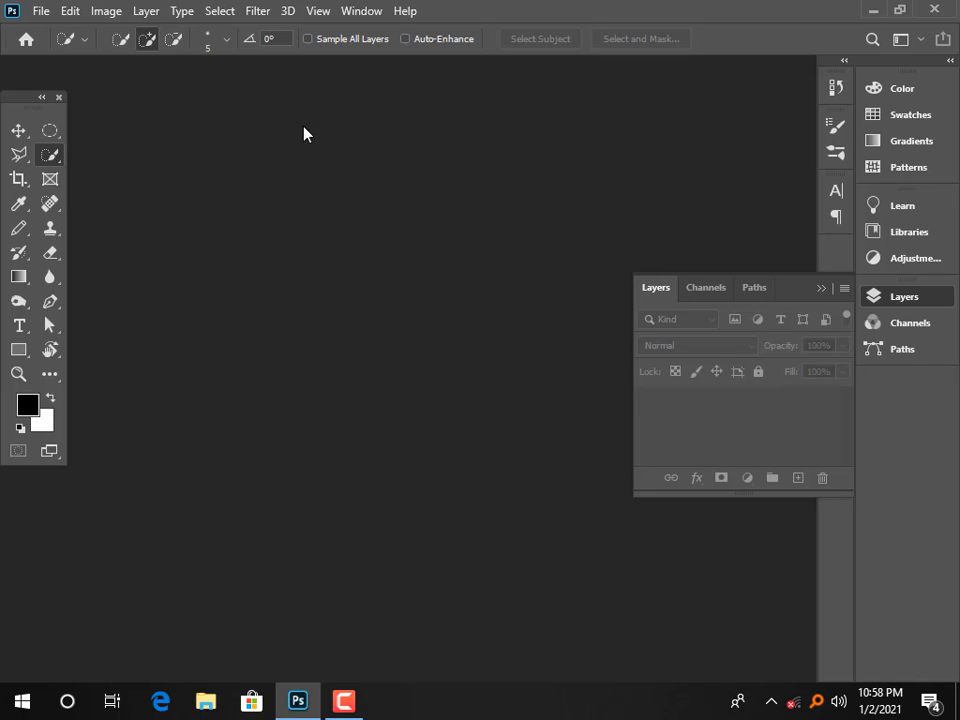
click(41, 10)
click(58, 48)
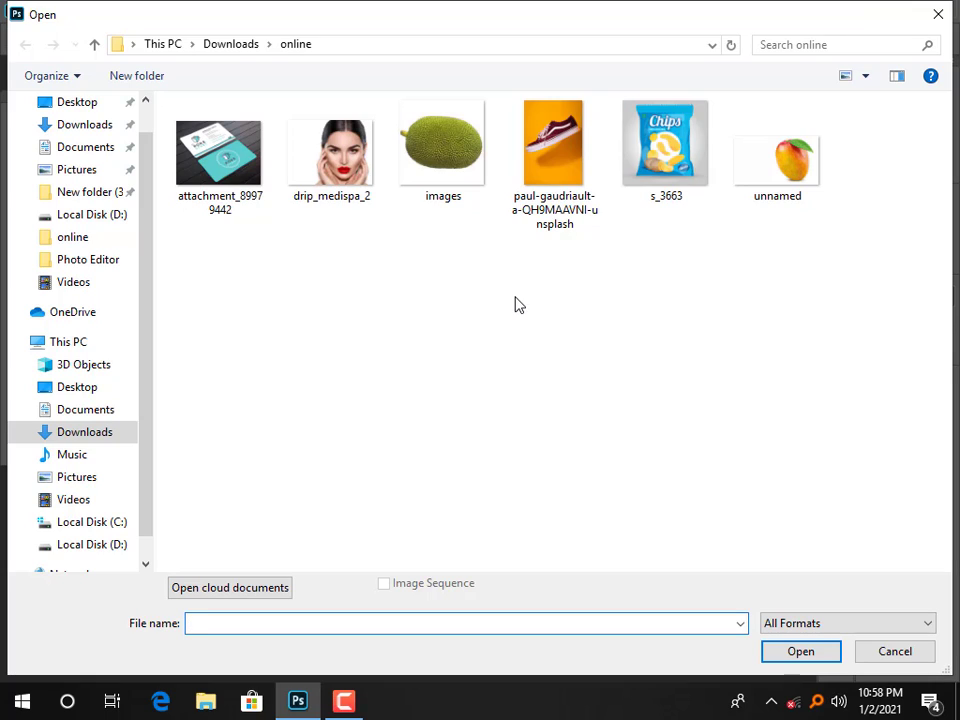
click(434, 166)
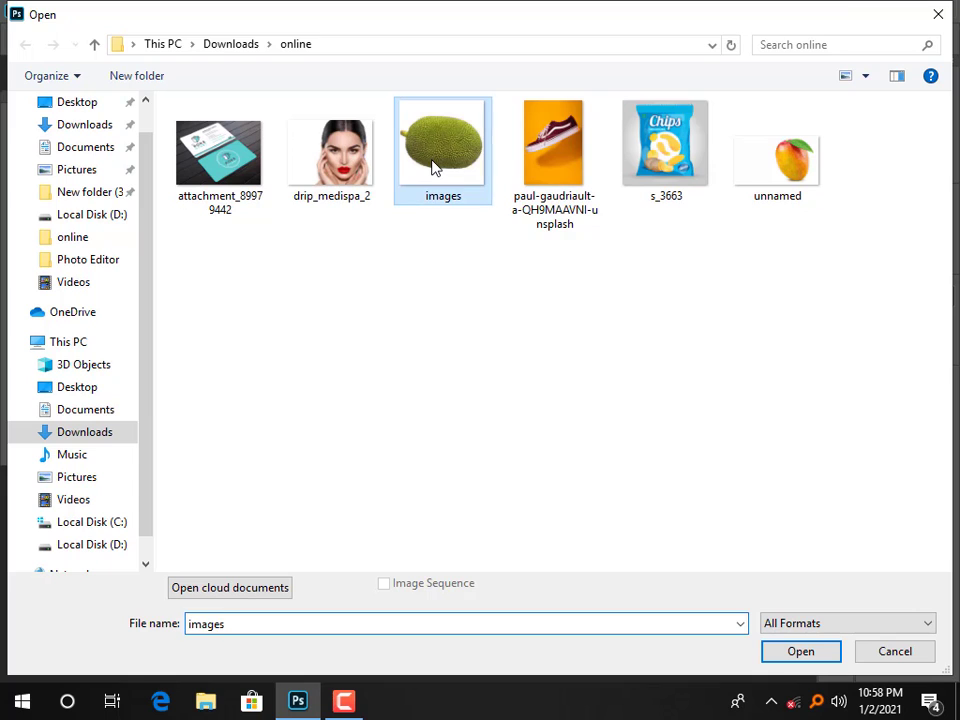
ctrl+click(671, 182)
ctrl+click(767, 193)
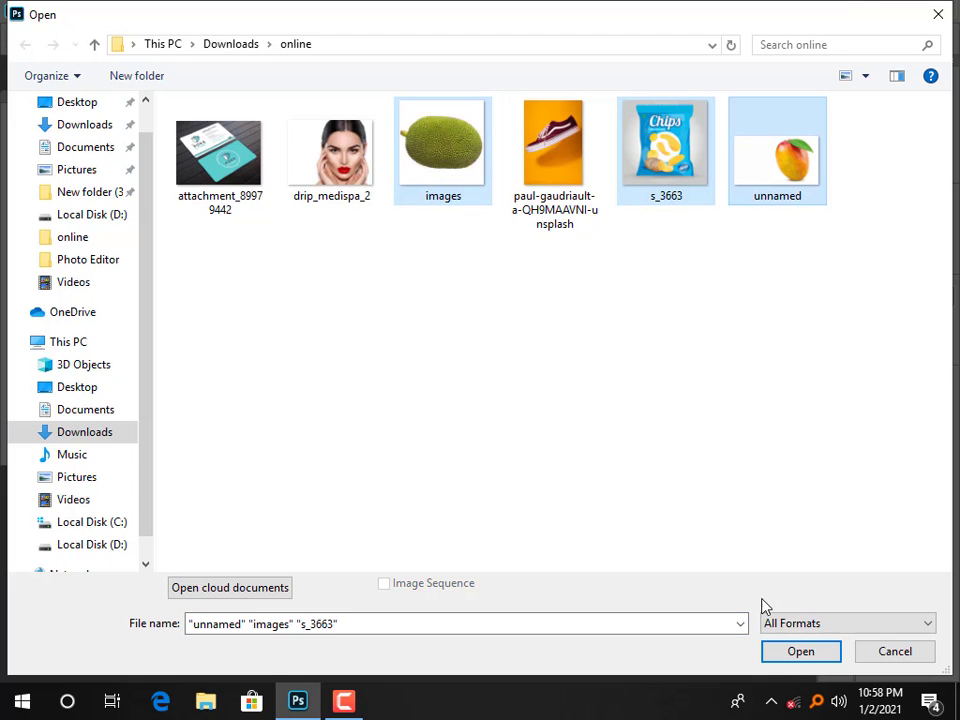
click(789, 658)
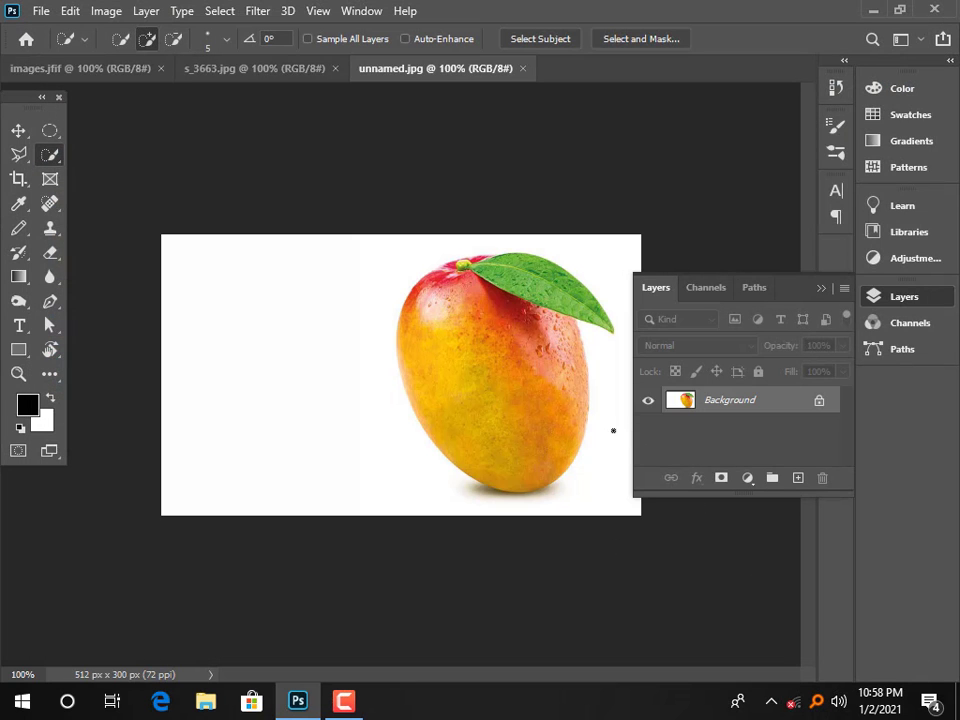
Select the mango with the Object Selection Tool and add a layer mask that hides its white background
right_click(56, 158)
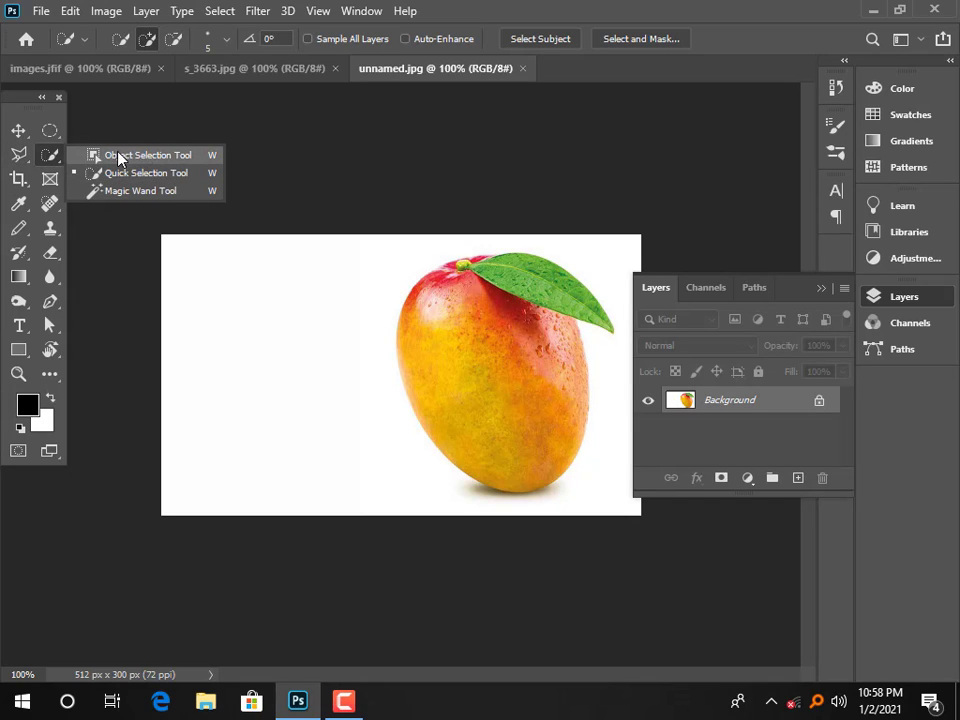
click(128, 156)
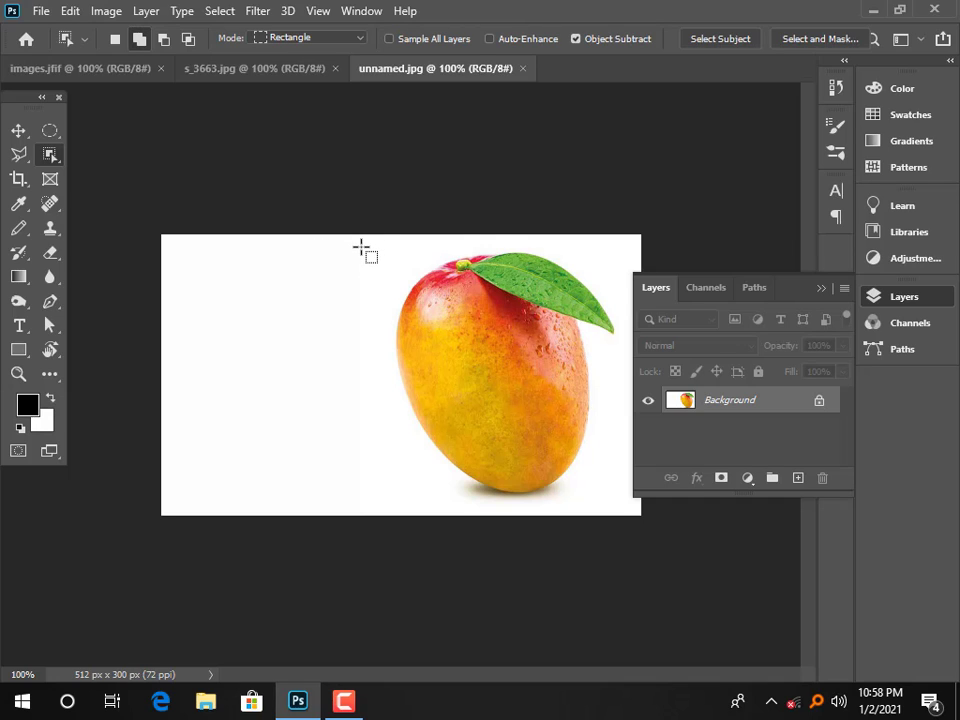
drag(363, 247, 619, 498)
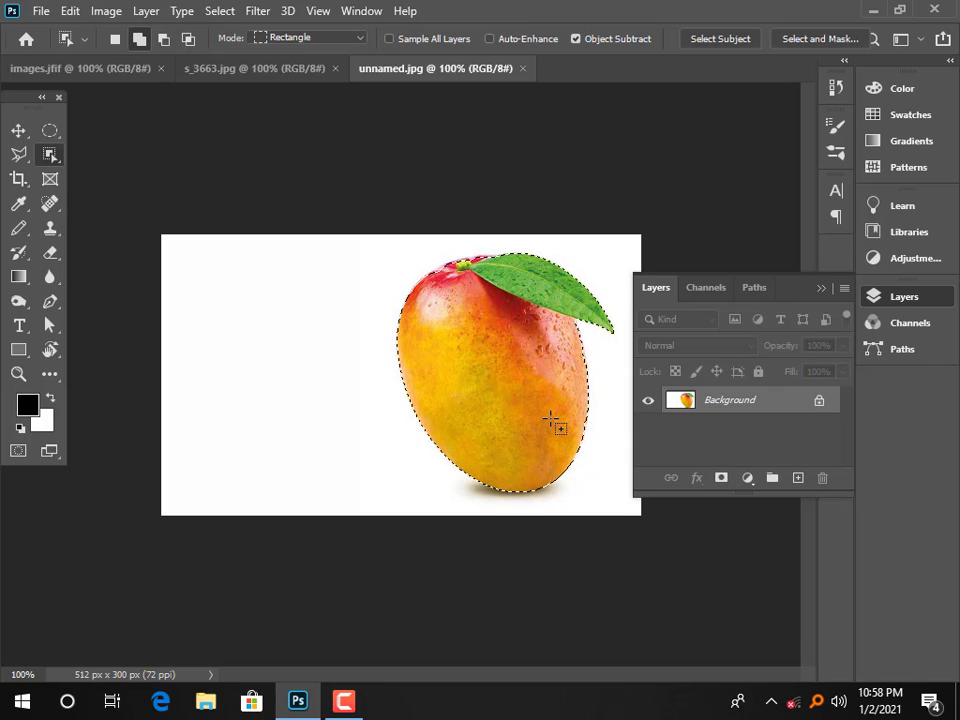
click(720, 479)
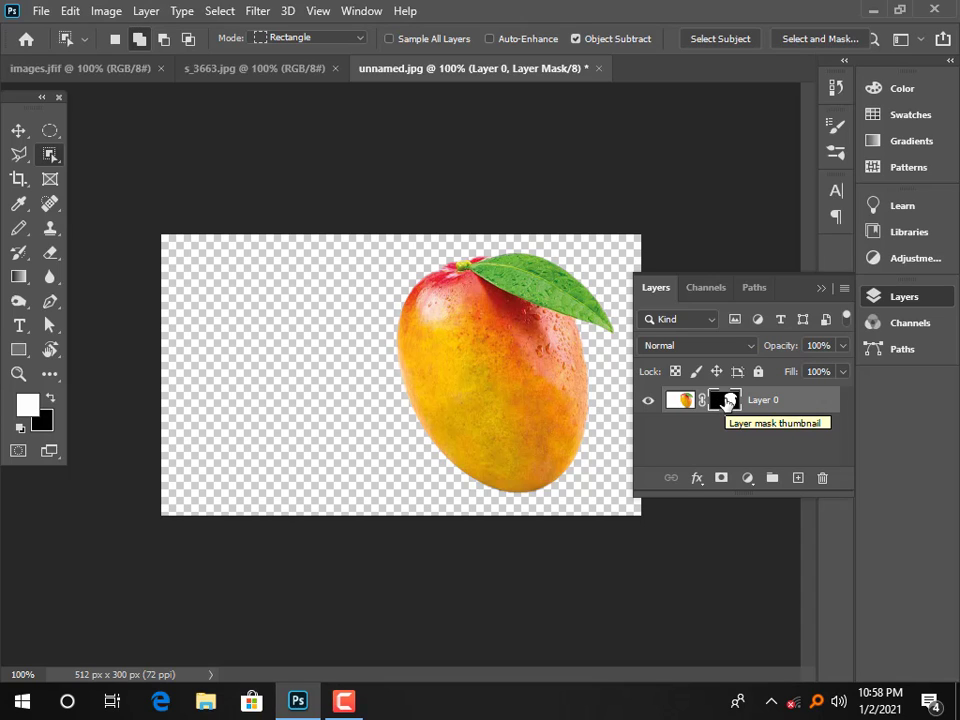
Refine the mango's mask edge with Smooth 9, Feather 0.7 px and Contrast 9%, and move the mango toward the canvas centre
right_click(727, 401)
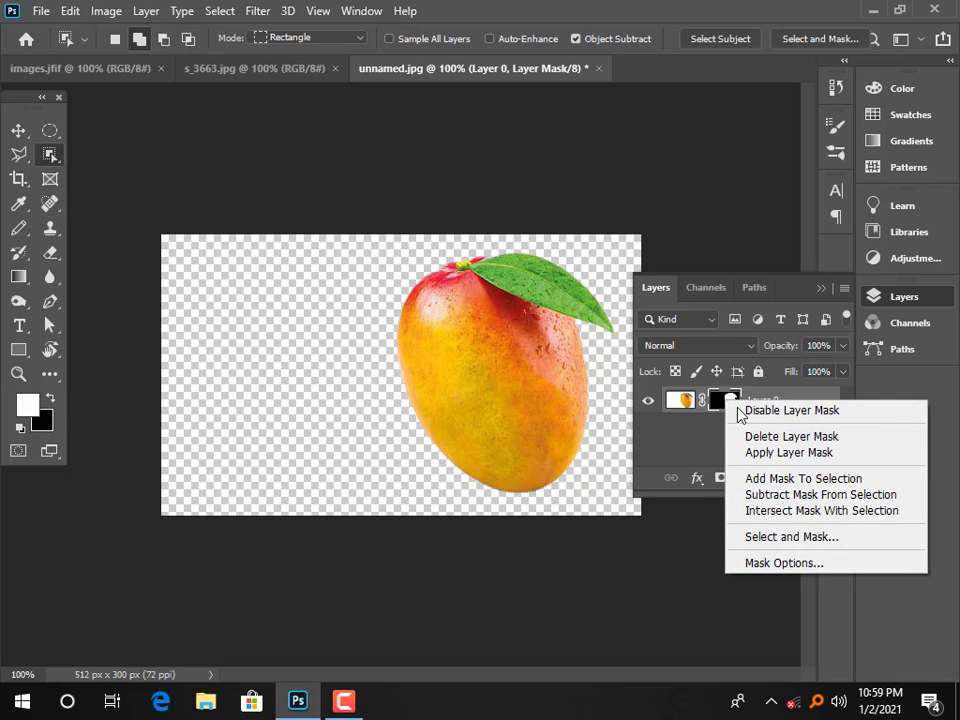
click(779, 537)
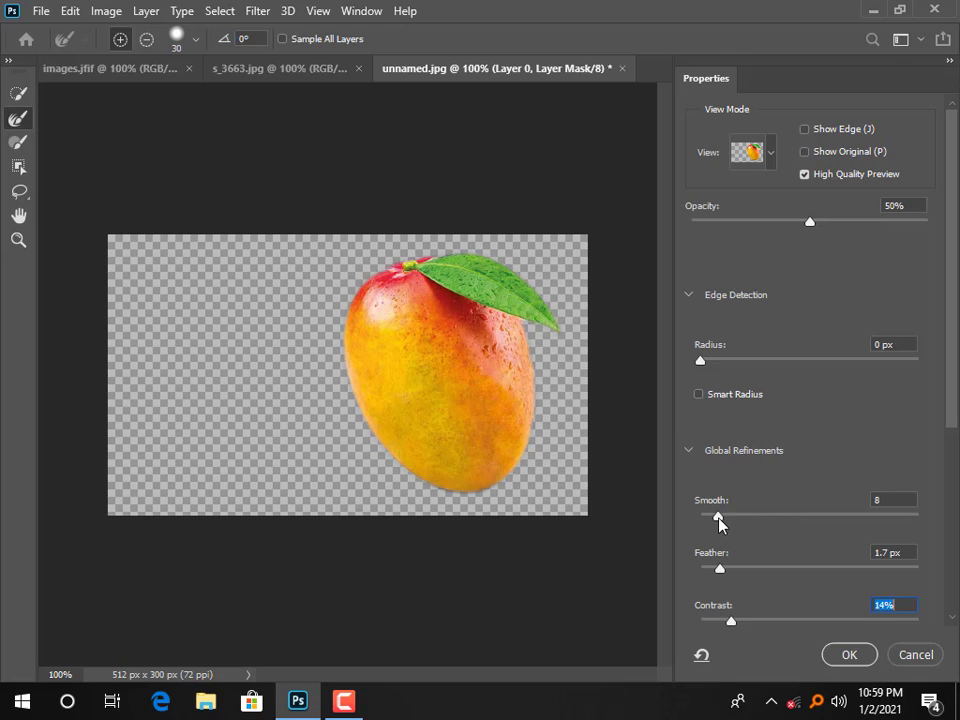
mouse_move(718, 522)
mouse_down()
mouse_move(748, 525)
mouse_move(722, 525)
mouse_up()
mouse_move(722, 574)
mouse_down()
mouse_move(851, 570)
mouse_move(709, 569)
mouse_up()
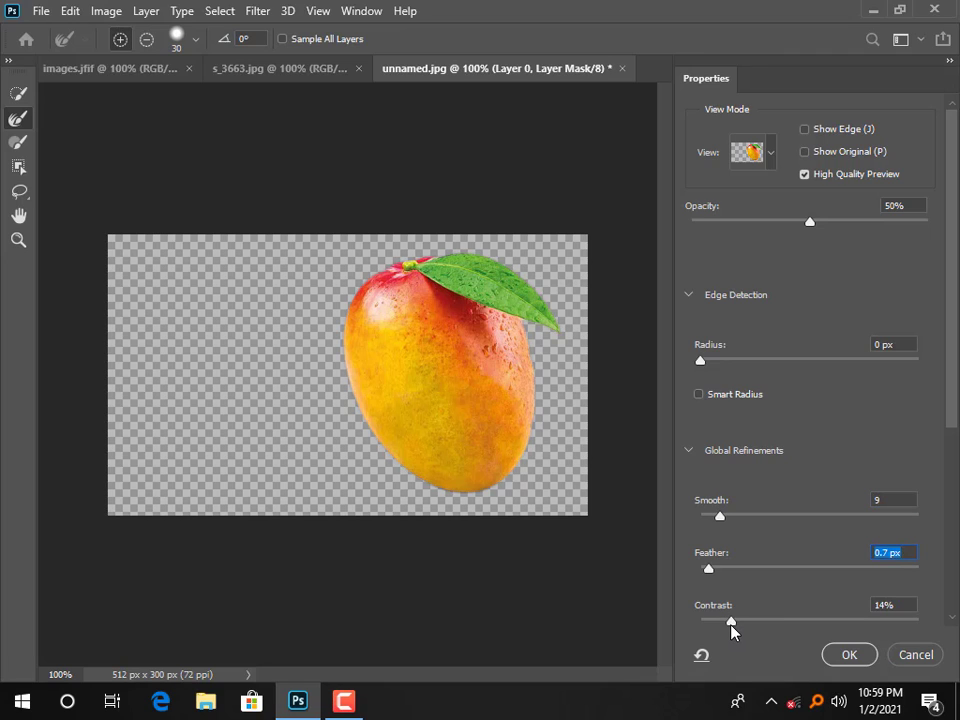
mouse_move(731, 622)
mouse_down()
mouse_move(799, 627)
mouse_move(701, 627)
mouse_move(721, 628)
mouse_up()
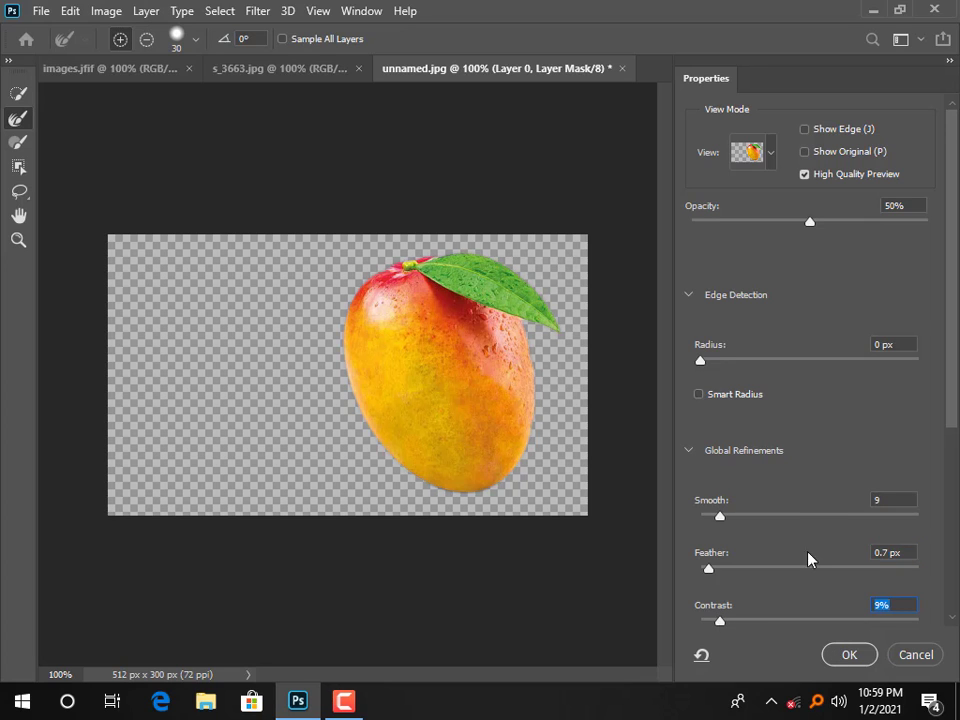
scroll(808, 545, down, 1)
click(849, 655)
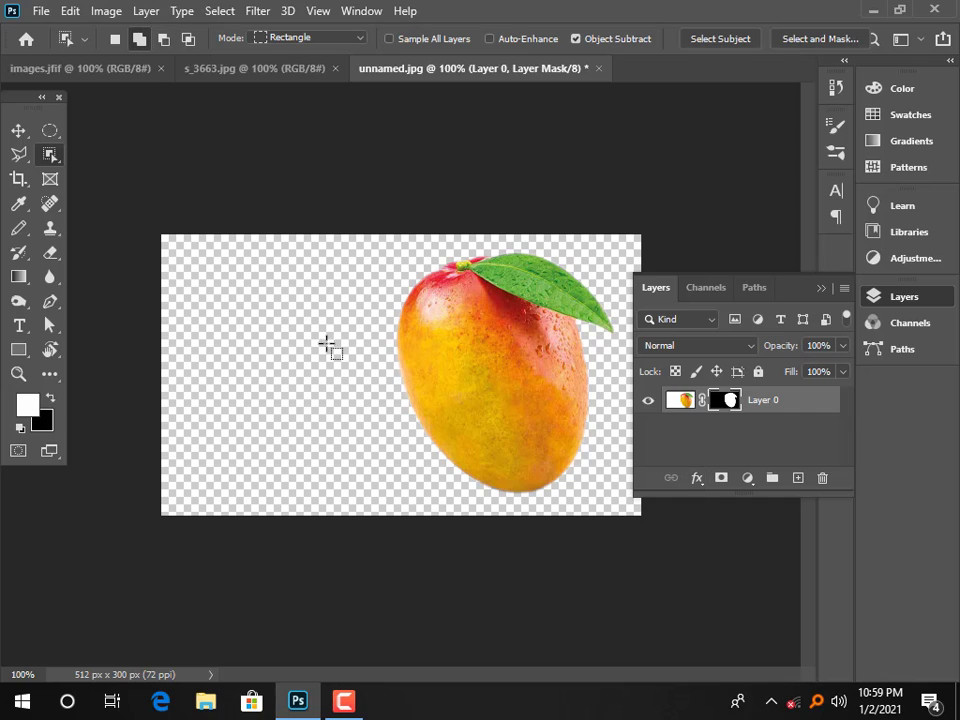
click(18, 130)
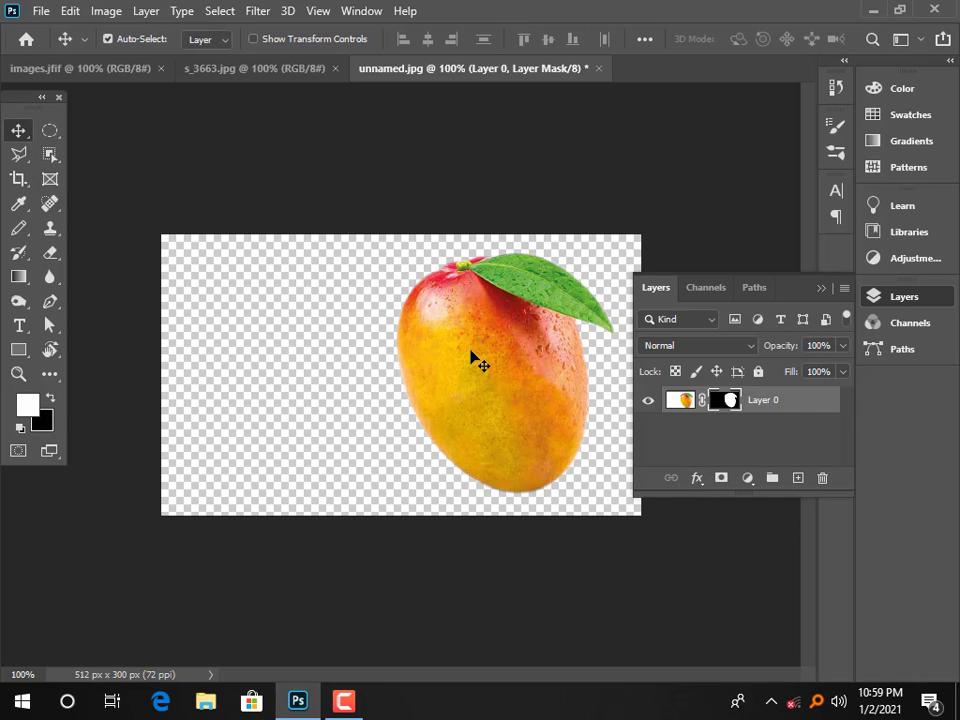
drag(475, 348, 418, 368)
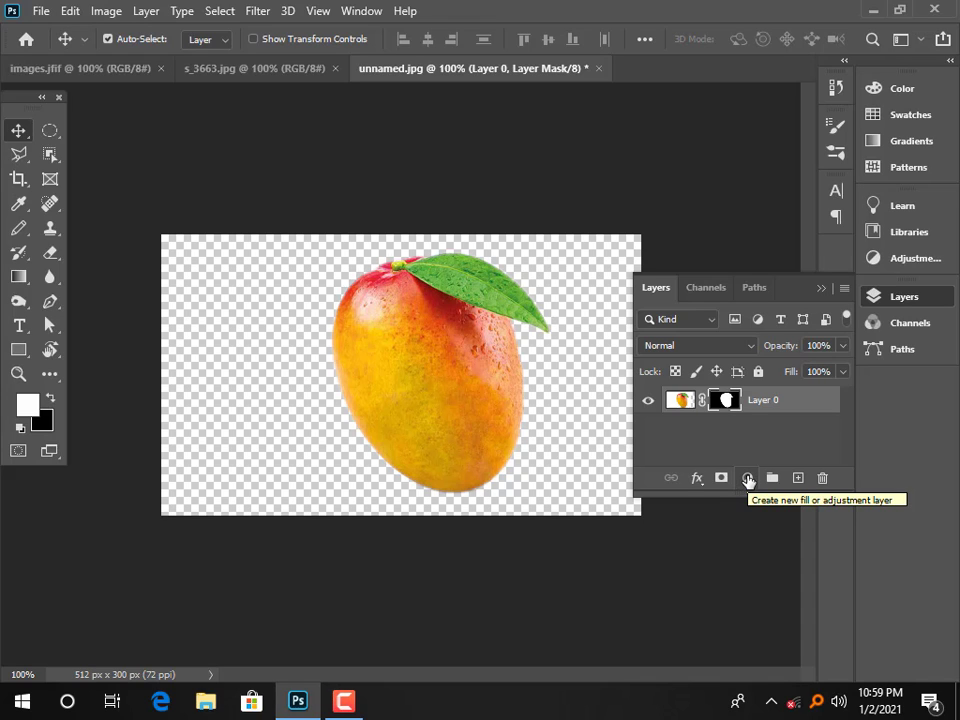
Add a red Solid Color fill layer (dc2335) beneath the mango layer and nudge the mango slightly to the right
click(748, 479)
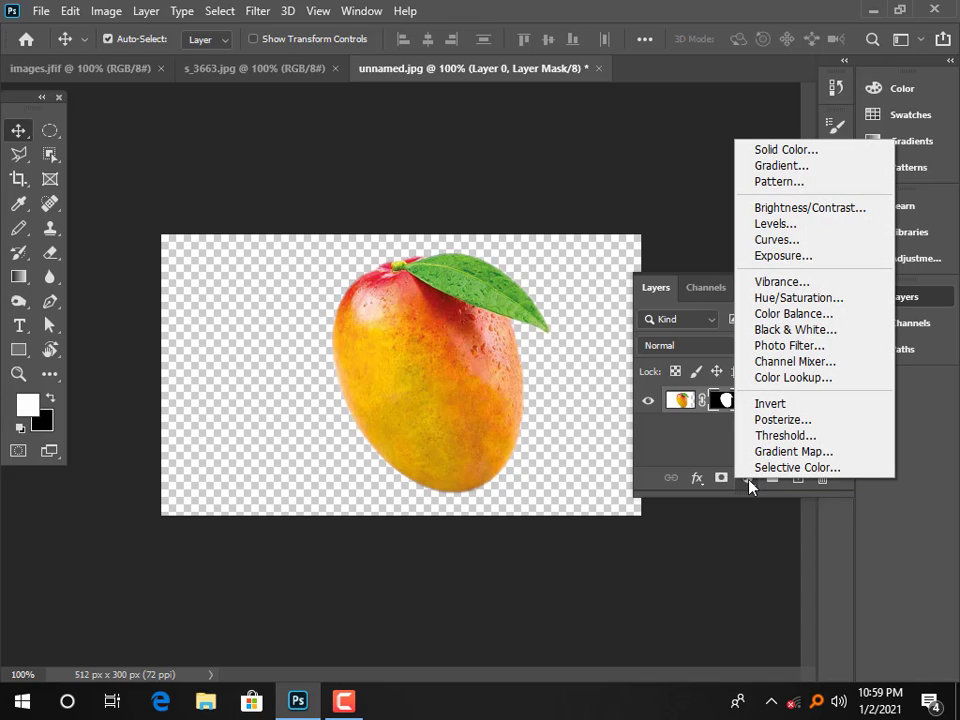
click(777, 152)
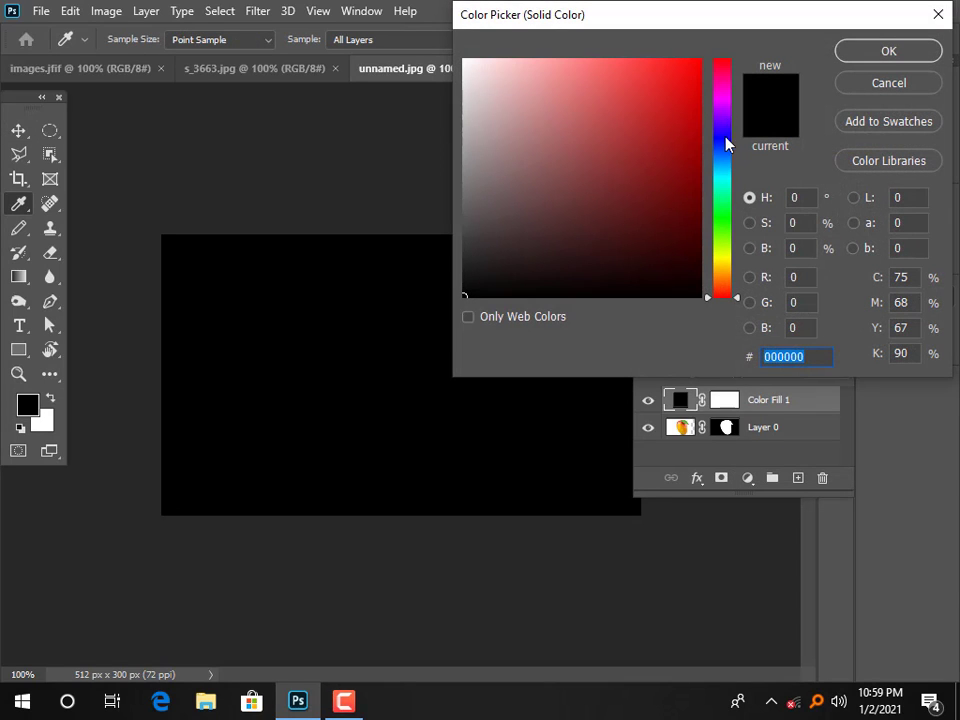
drag(737, 303, 729, 66)
click(663, 91)
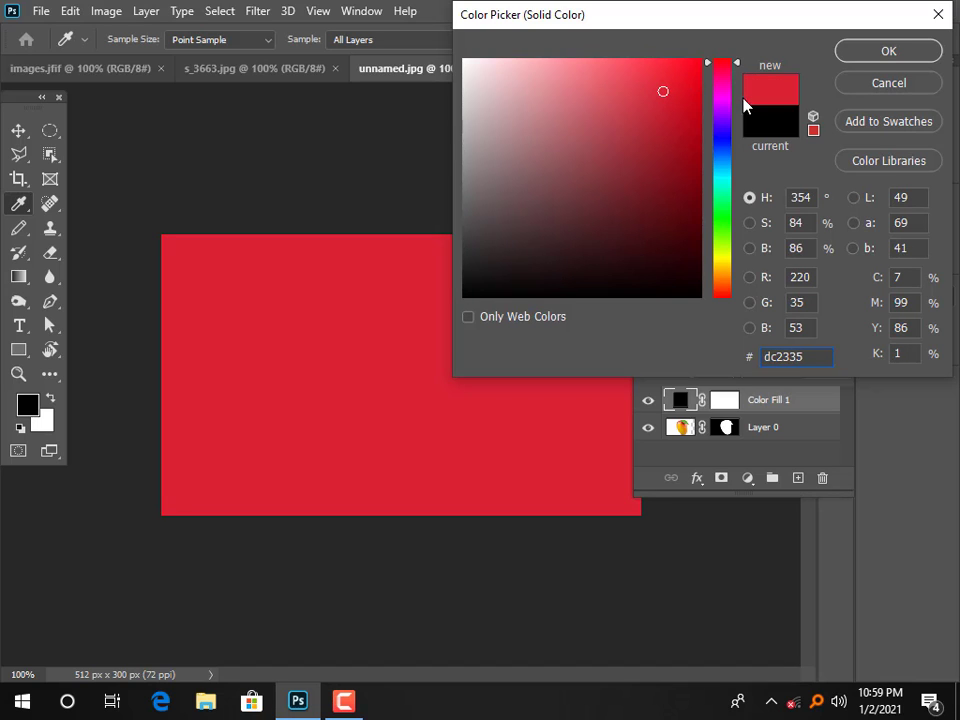
click(877, 48)
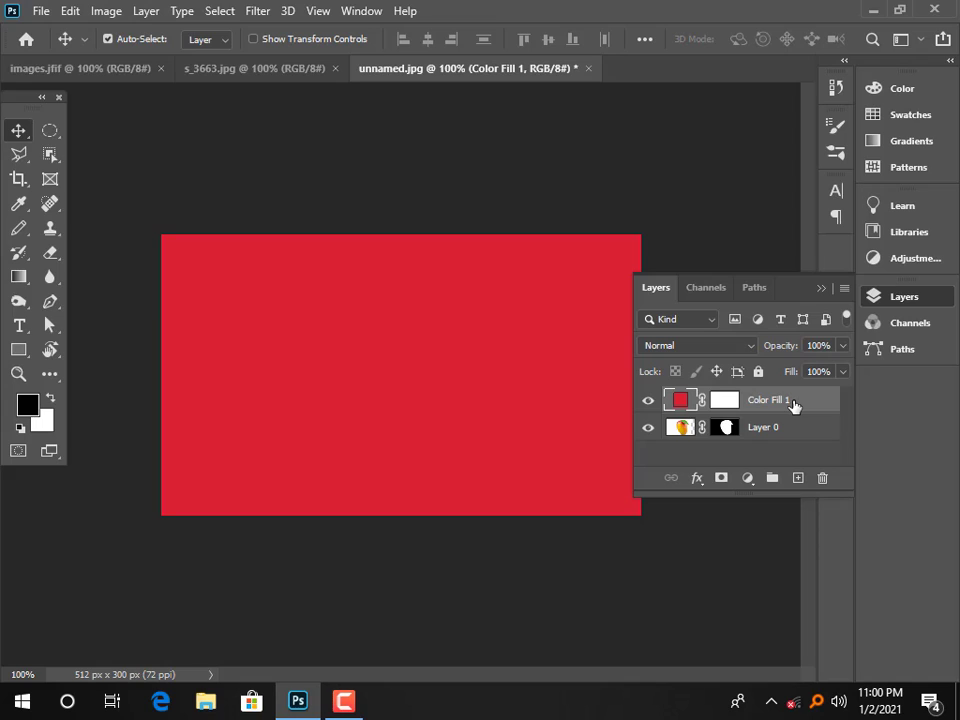
drag(795, 403, 787, 441)
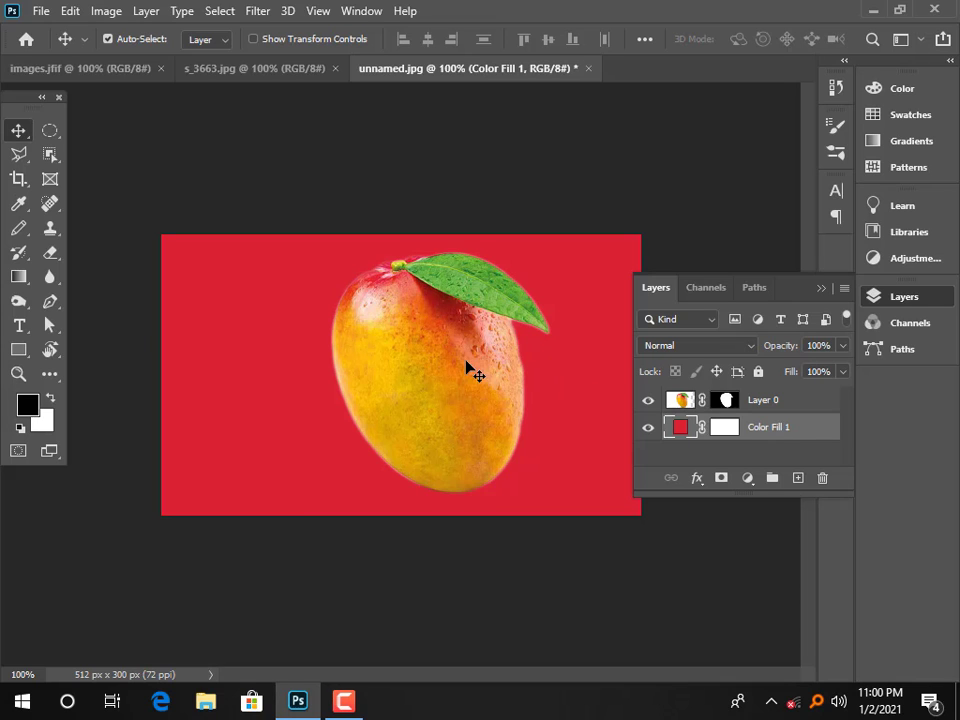
mouse_move(386, 345)
mouse_down()
mouse_move(422, 360)
mouse_move(392, 347)
mouse_move(397, 374)
mouse_move(386, 342)
mouse_up()
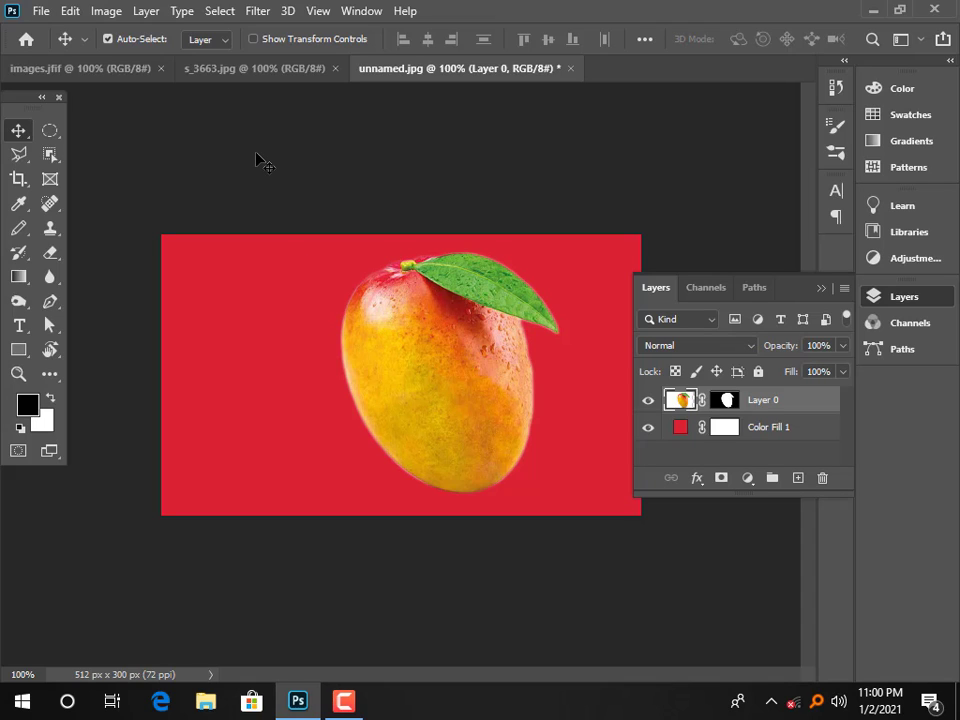
In the images.jfif document, select the white background around the jackfruit with the Quick Selection Tool
drag(62, 163, 137, 176)
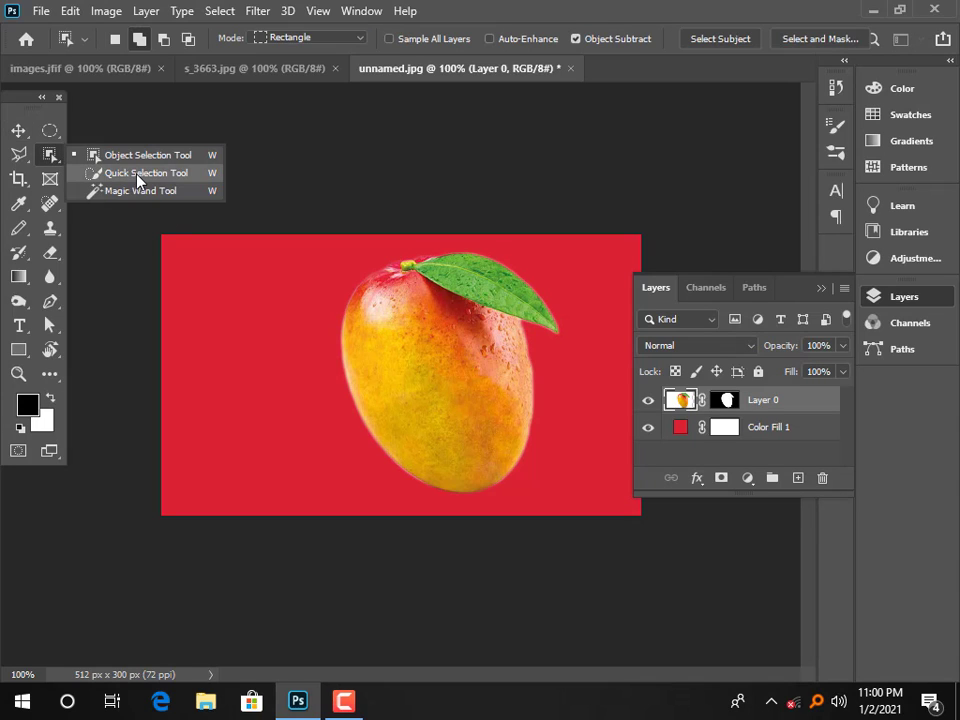
click(137, 176)
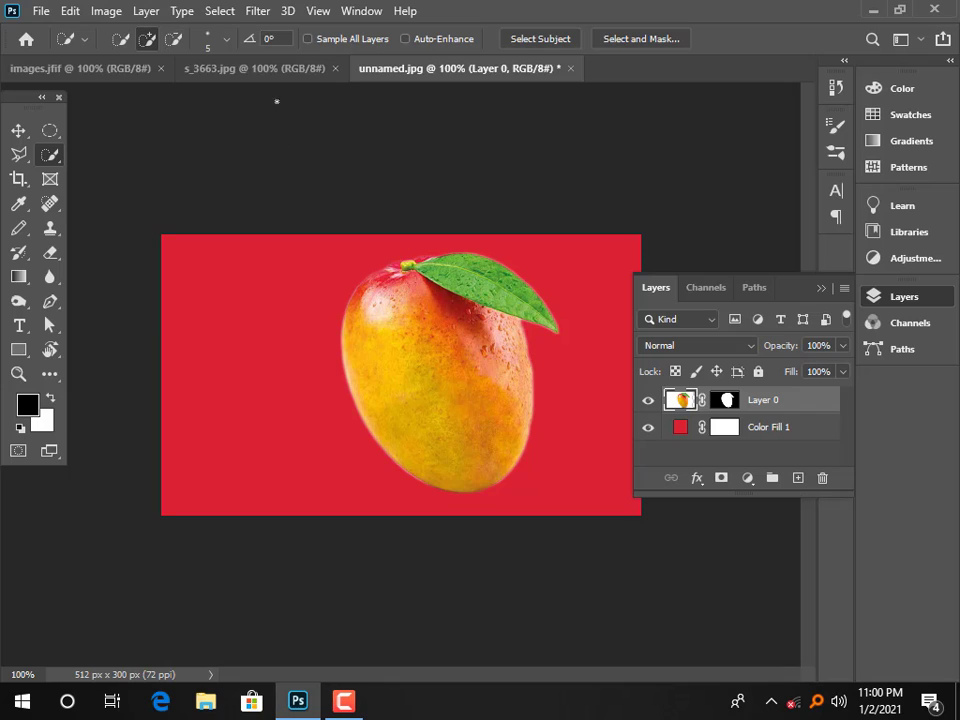
click(274, 72)
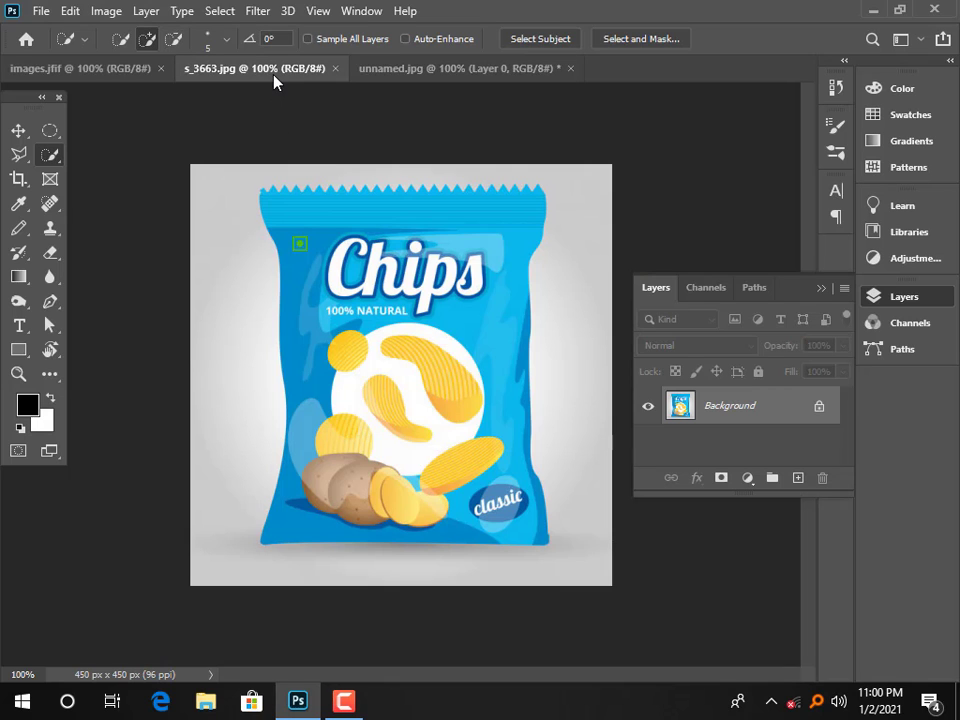
click(140, 72)
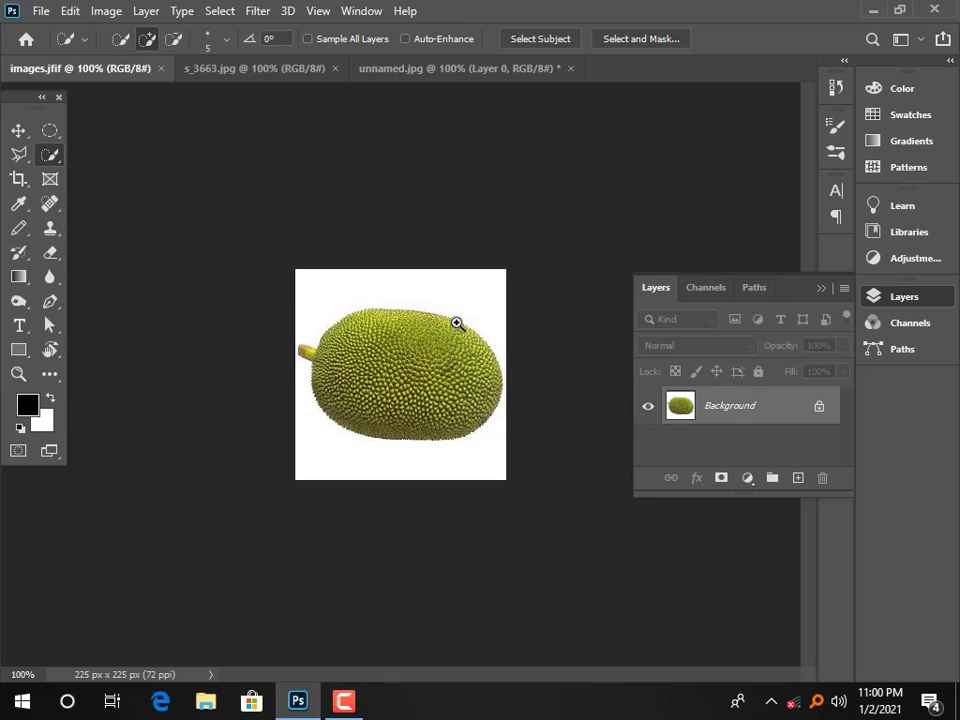
key(ctrl+plus)
right_click(50, 156)
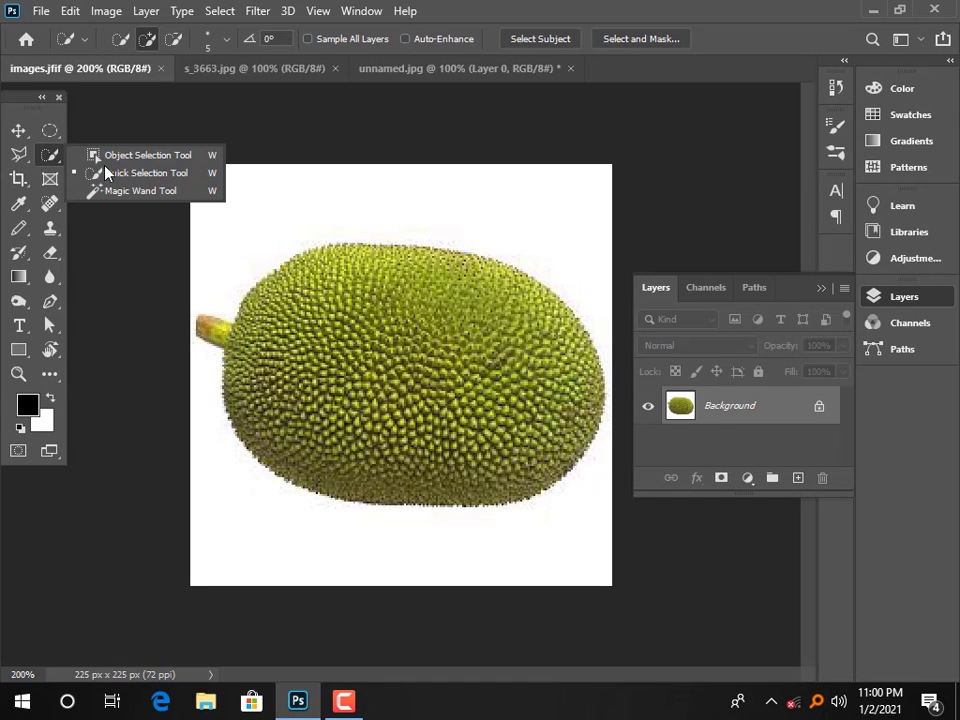
click(111, 171)
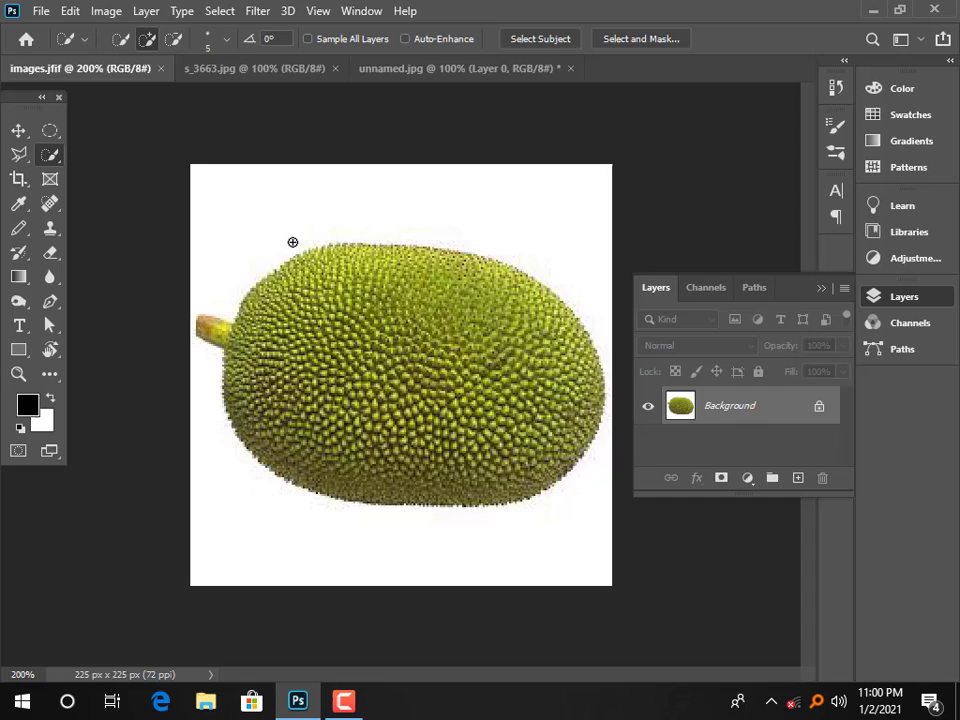
click(223, 221)
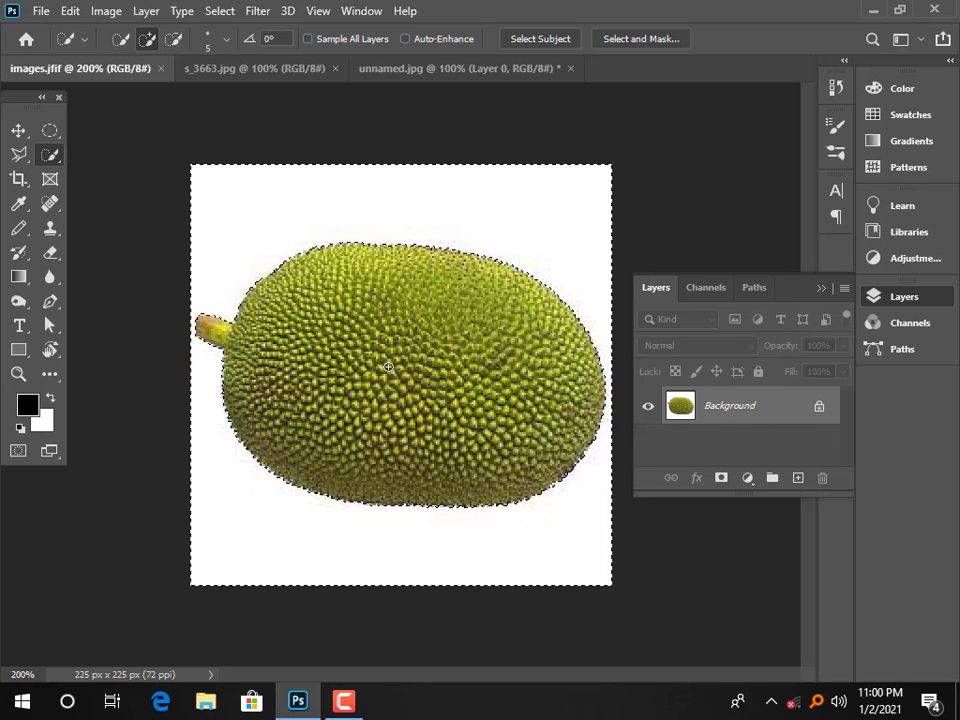
click(721, 478)
key(ctrl+i)
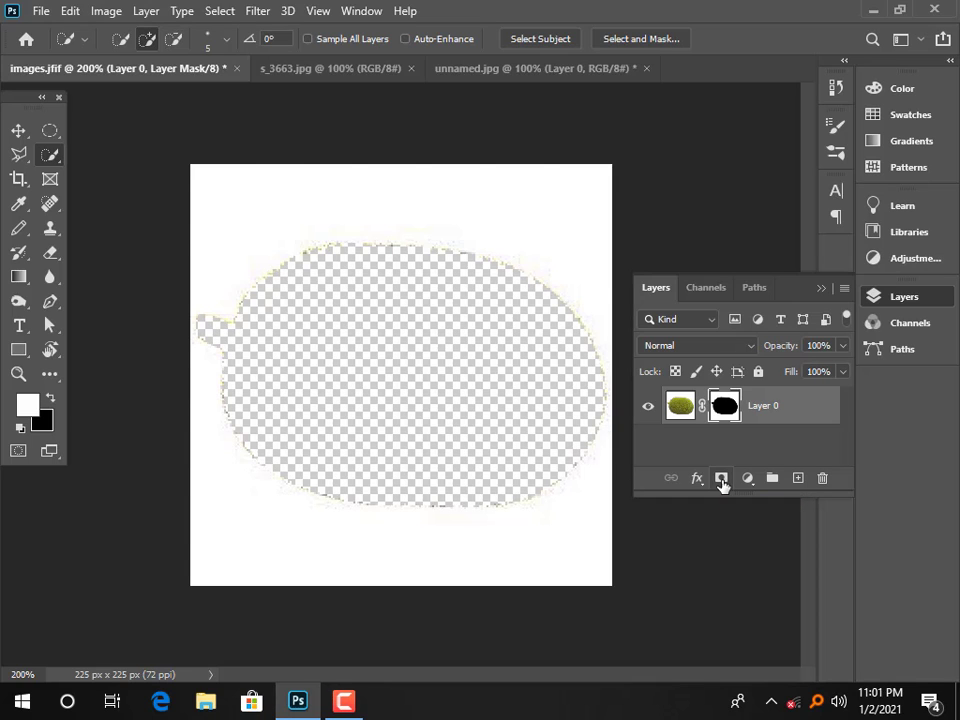
key(ctrl+z)
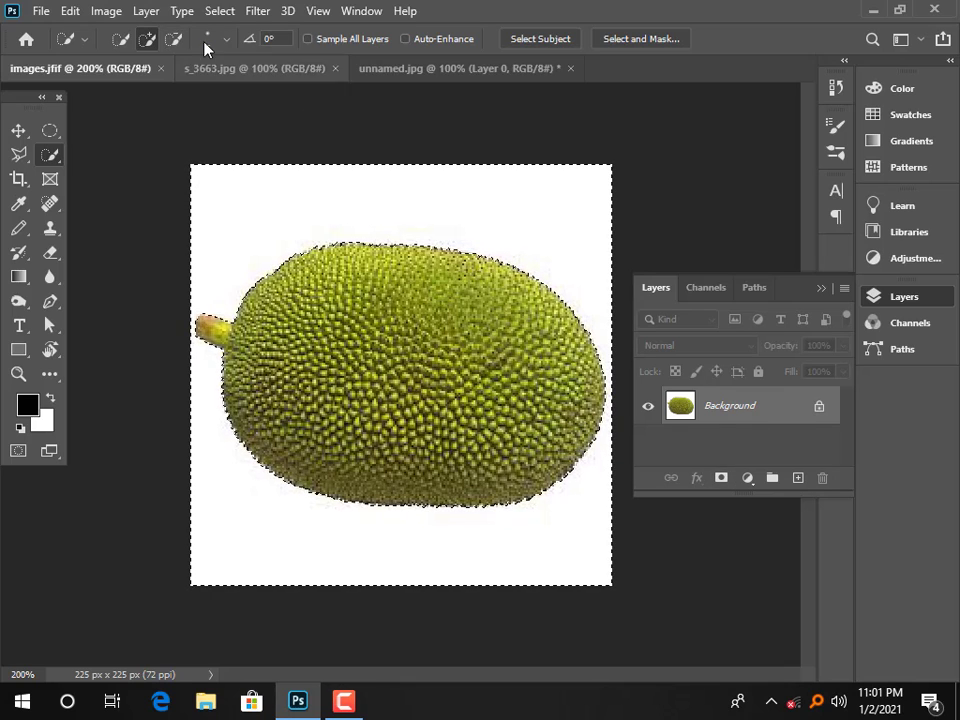
Invert the selection so it covers the jackfruit and add a layer mask from it
click(219, 11)
click(251, 85)
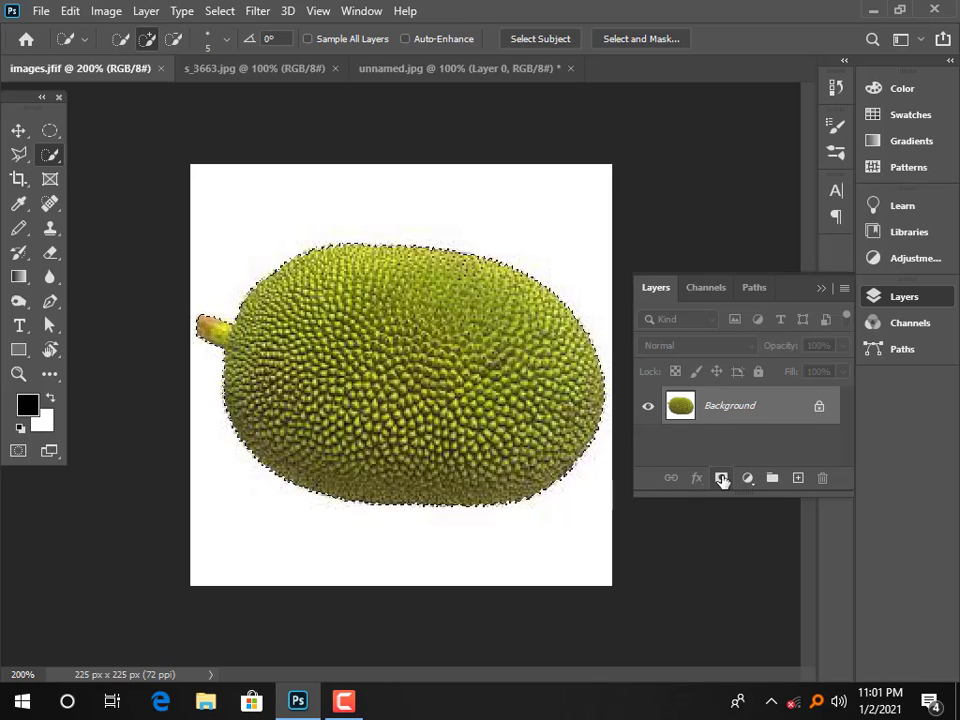
click(722, 480)
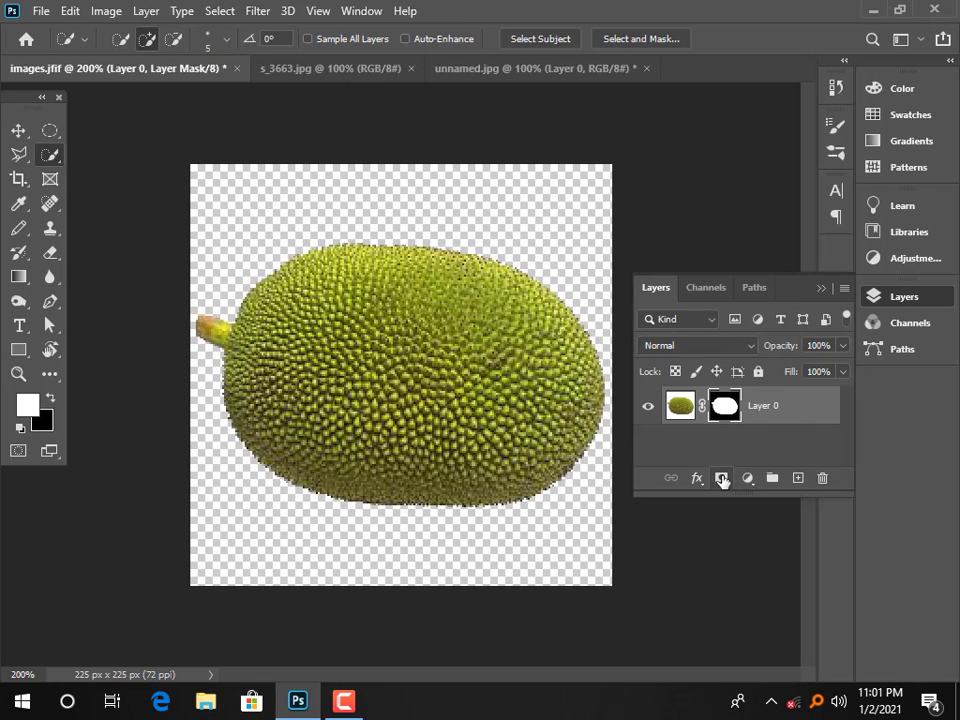
Refine the jackfruit's mask edge with Smooth 4, Feather 2.4 px and a slightly higher Contrast
right_click(726, 404)
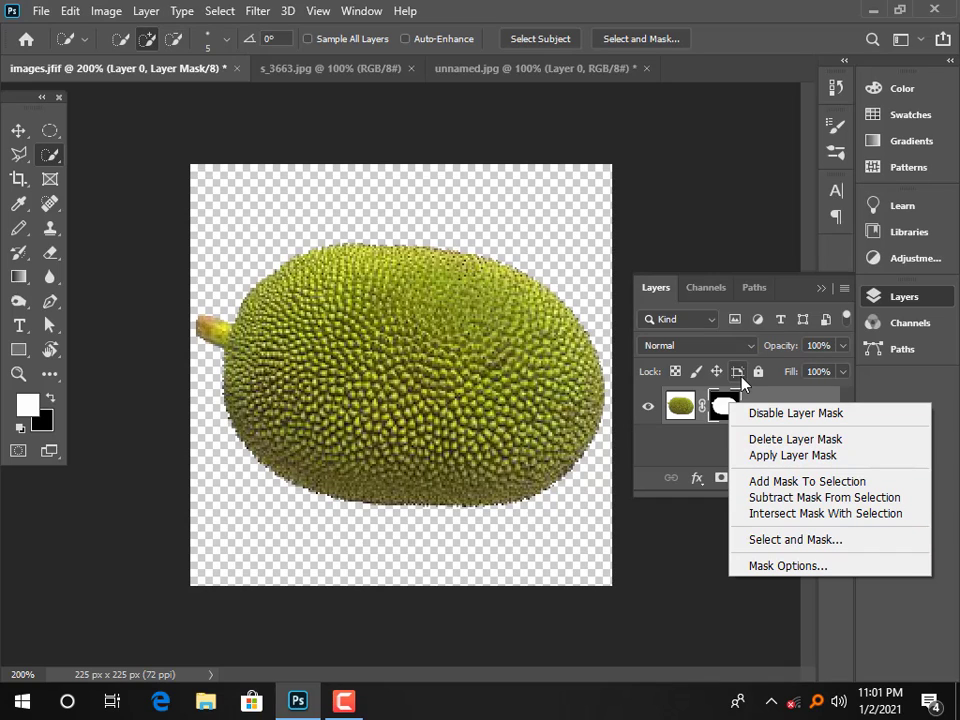
click(631, 40)
click(641, 40)
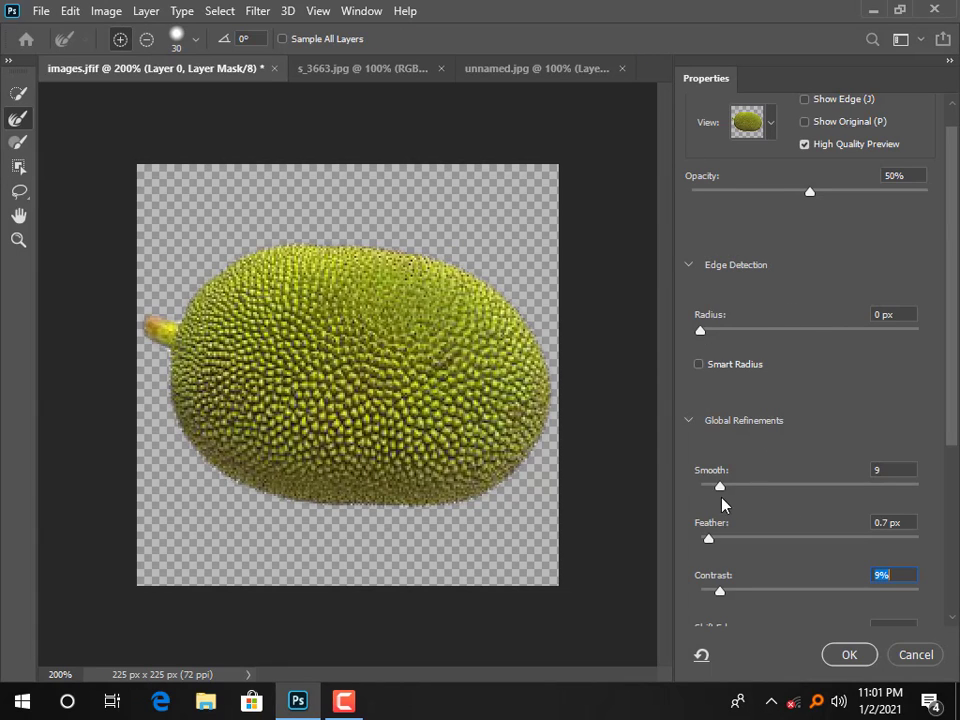
mouse_move(720, 487)
mouse_down()
mouse_move(741, 493)
mouse_move(707, 490)
mouse_up()
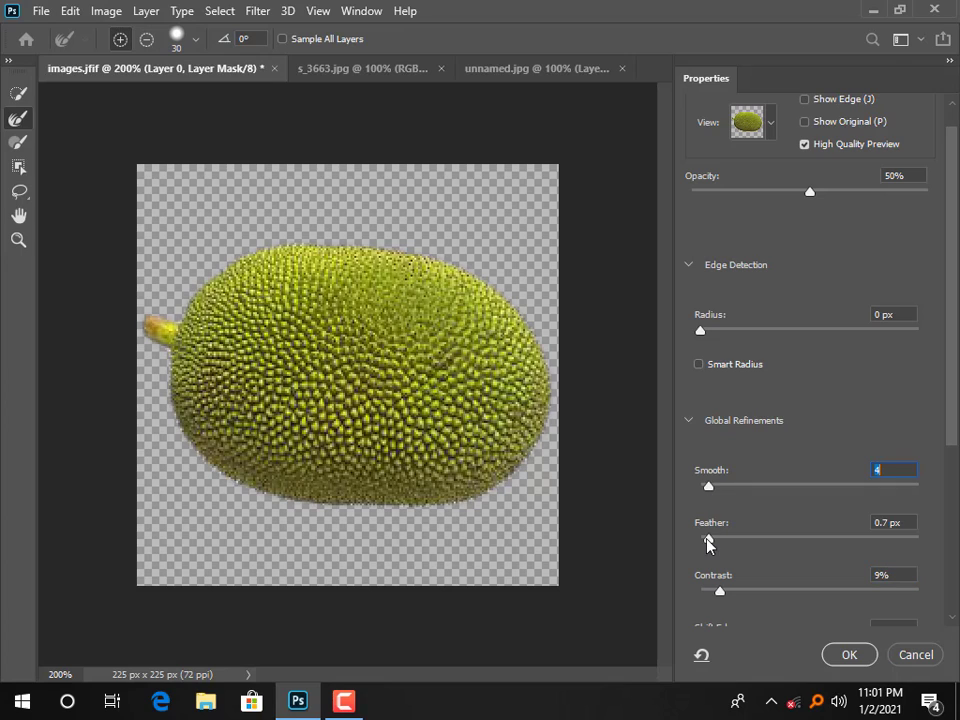
drag(707, 543, 730, 543)
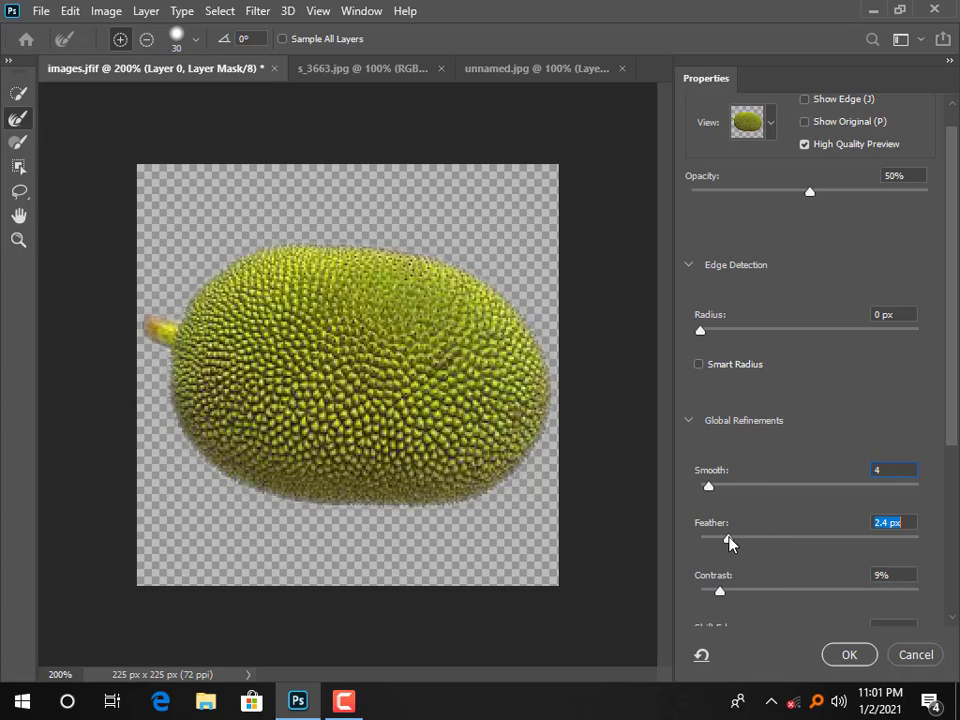
mouse_move(720, 598)
mouse_down()
mouse_move(744, 591)
mouse_move(727, 591)
mouse_up()
click(848, 658)
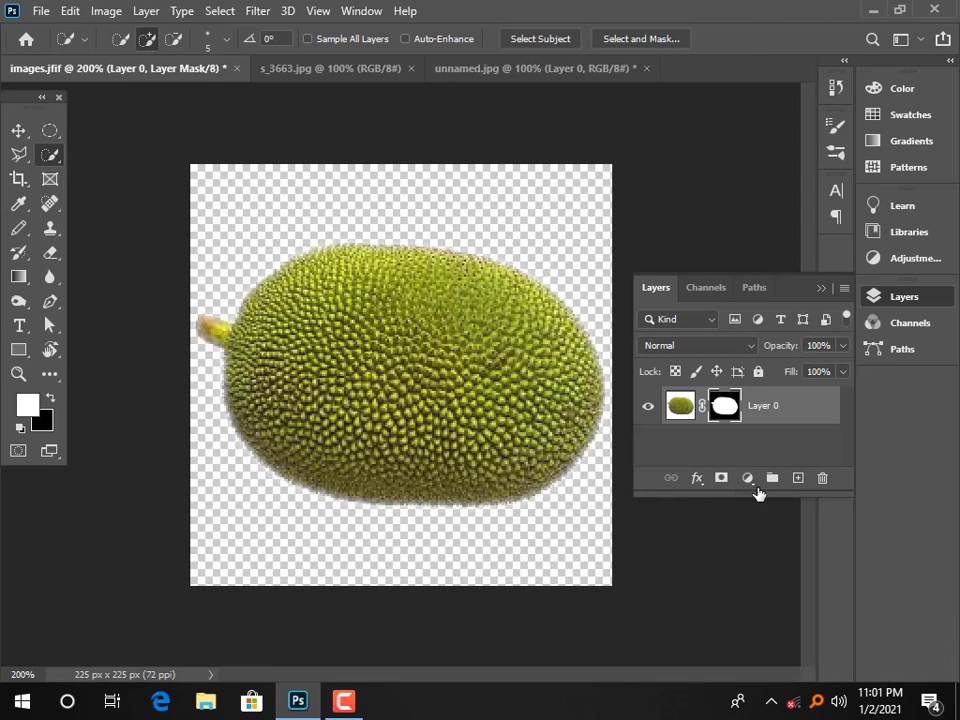
click(747, 477)
click(768, 151)
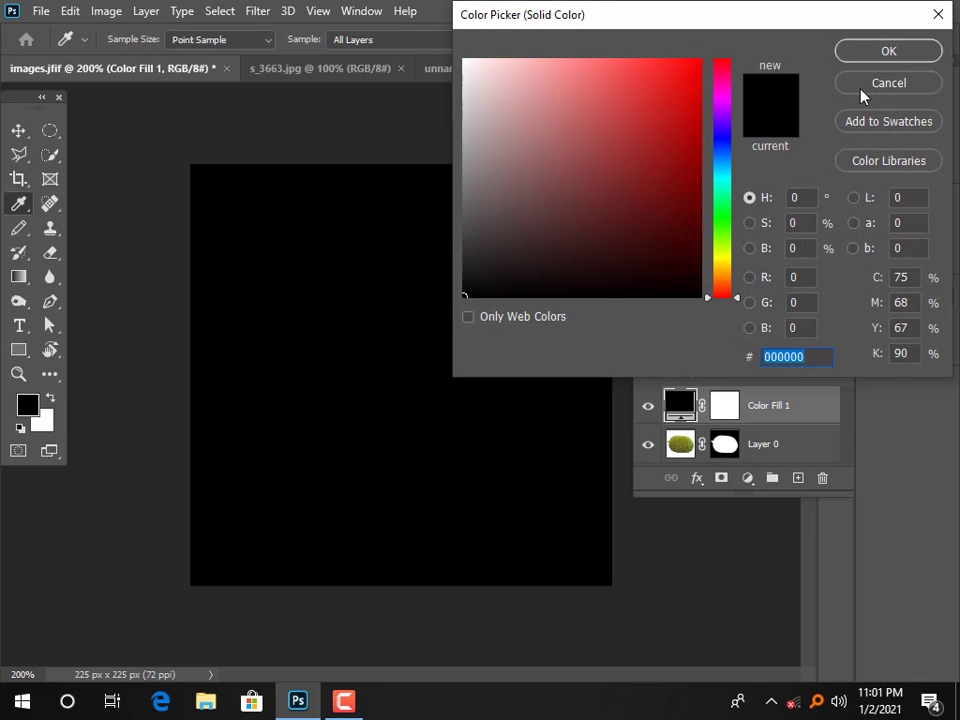
click(915, 82)
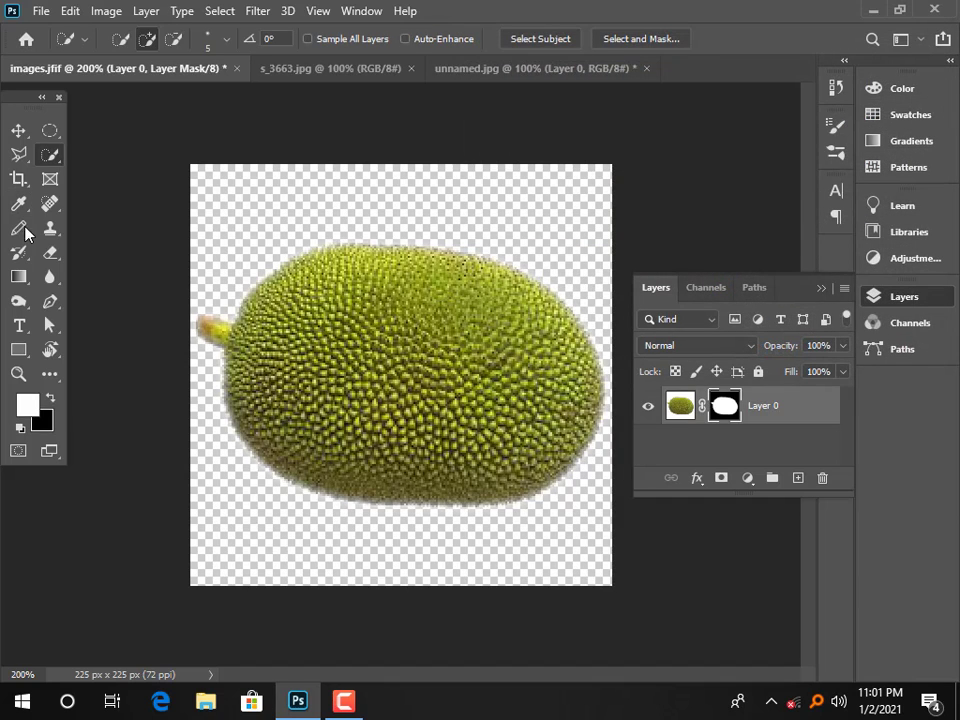
Try to place the masked jackfruit over the chips bag in the s_3663.jpg document, and undo the placement
click(18, 130)
mouse_move(360, 301)
mouse_down()
mouse_move(362, 285)
mouse_move(425, 258)
mouse_move(555, 90)
mouse_move(338, 85)
mouse_move(330, 68)
mouse_move(369, 319)
mouse_up()
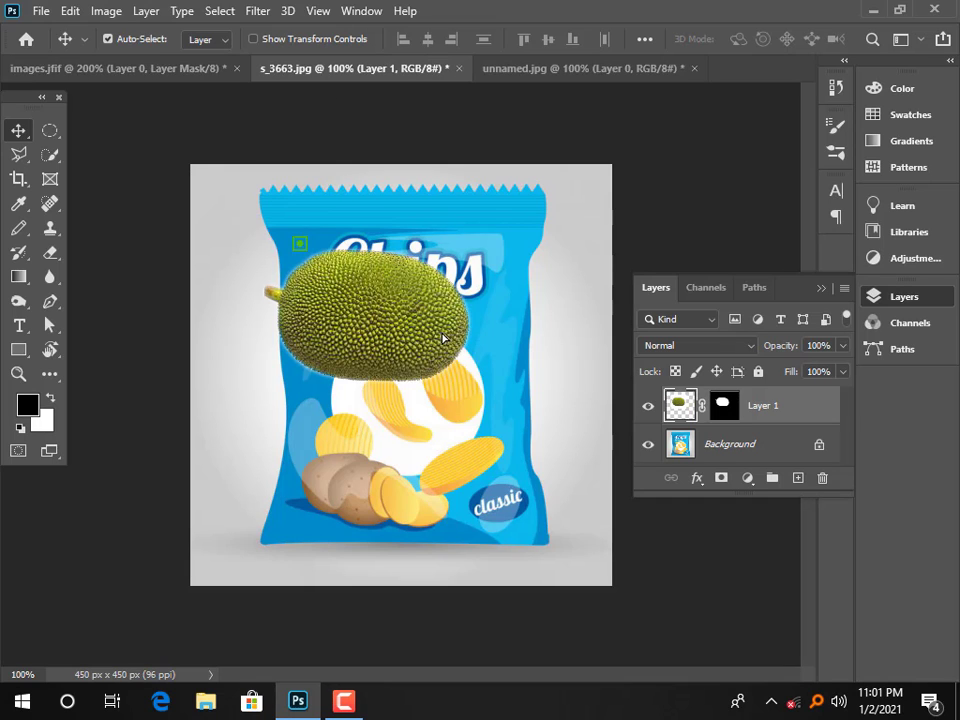
drag(443, 338, 470, 349)
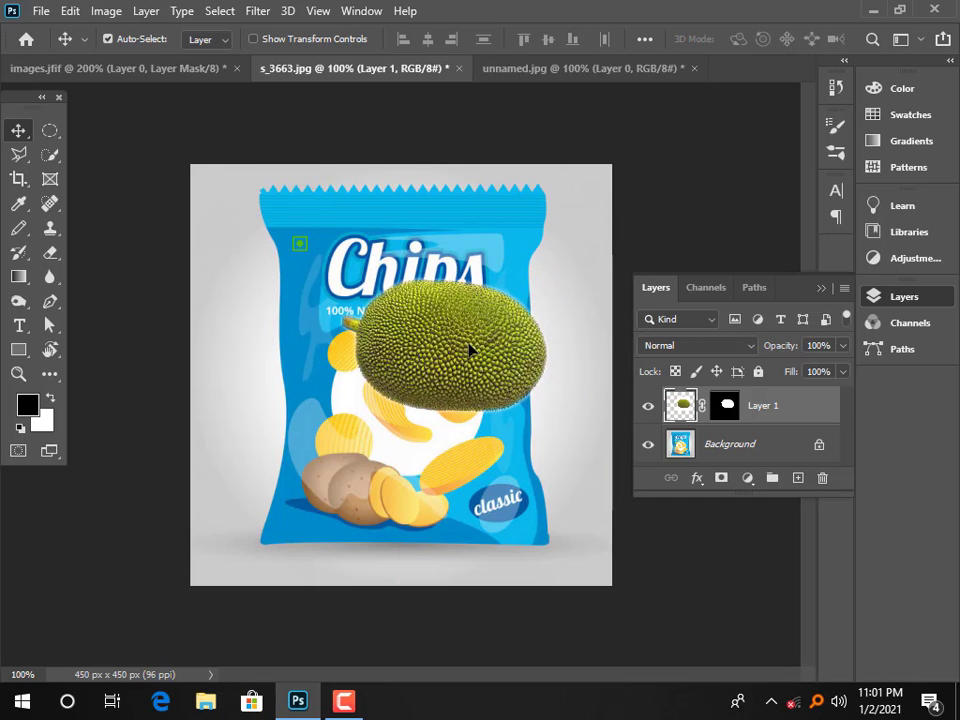
key(ctrl+z)
key(ctrl+z)
key(ctrl+z)
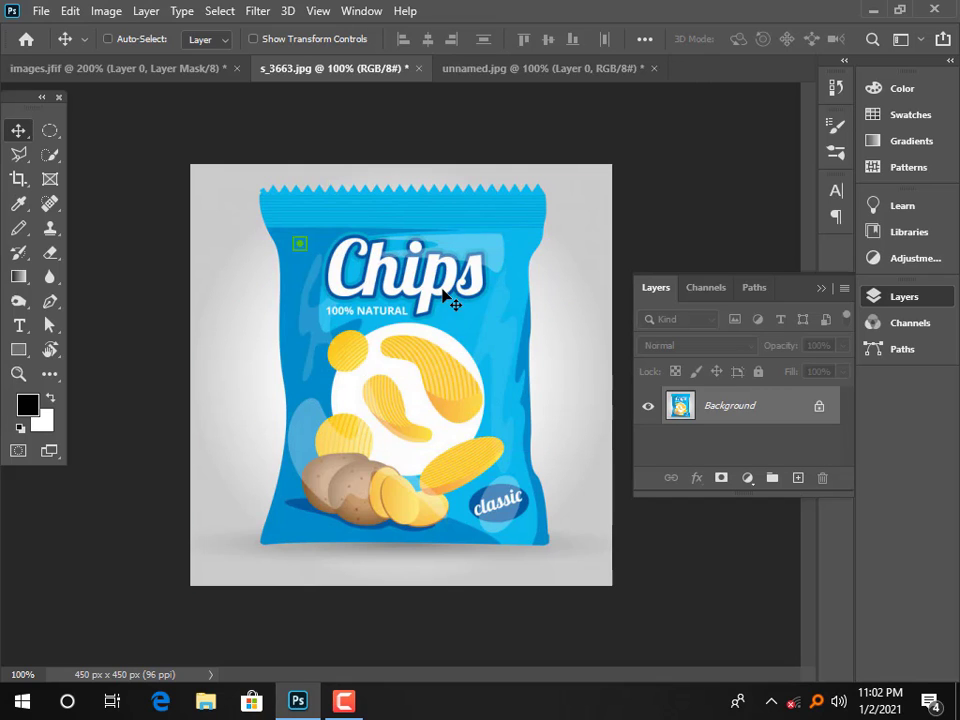
In the images.jfif document, add a dark red Solid Color fill layer (a60e0e) beneath the jackfruit layer and move the jackfruit slightly upward
click(508, 68)
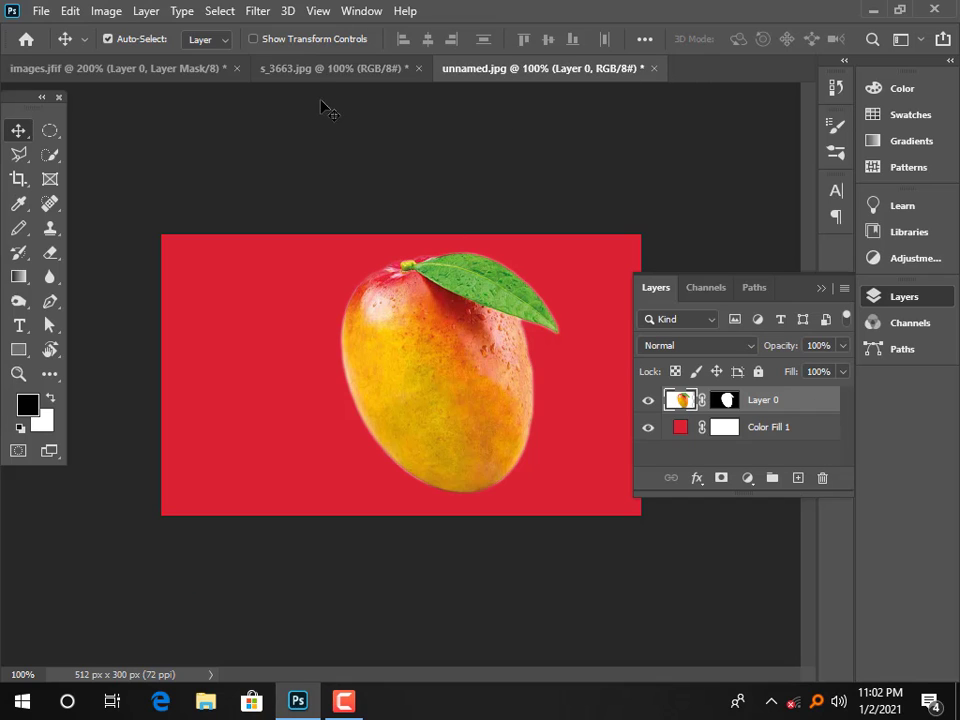
click(160, 67)
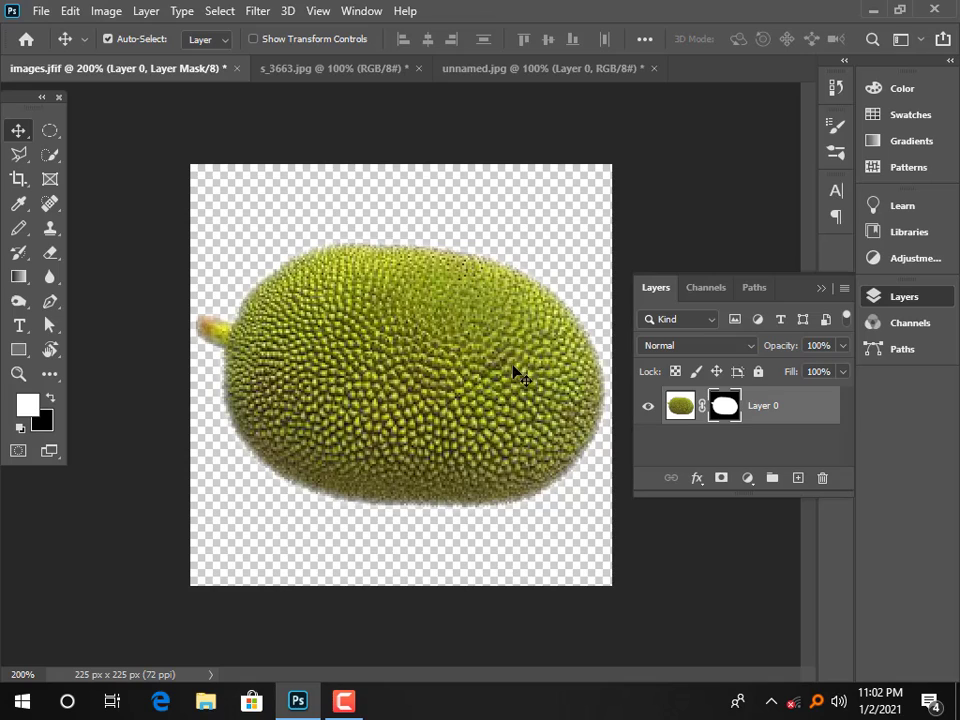
click(749, 479)
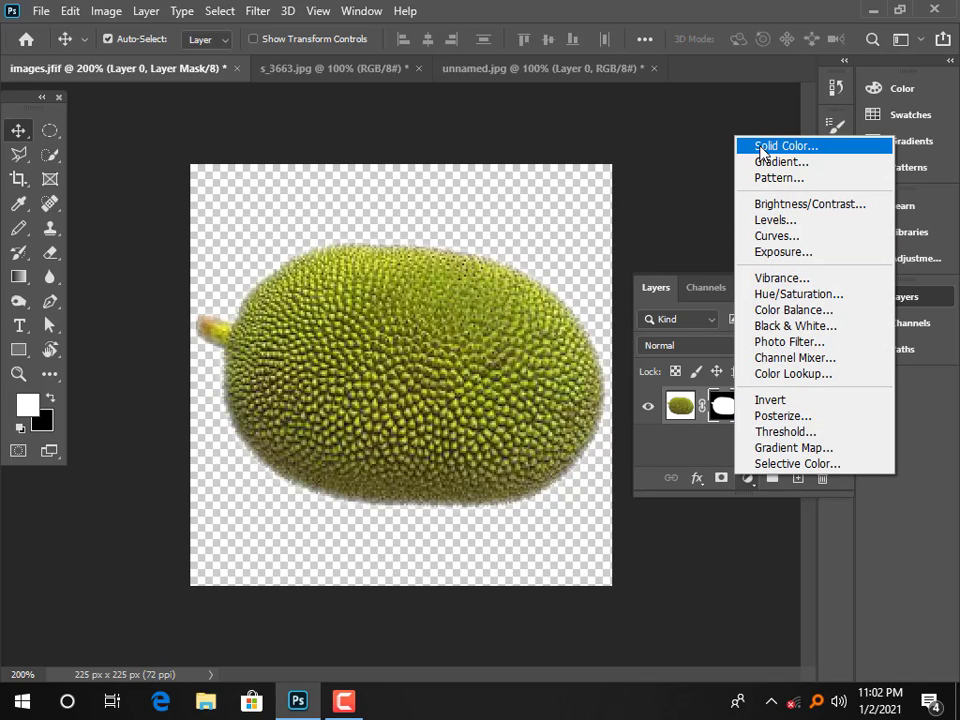
click(785, 150)
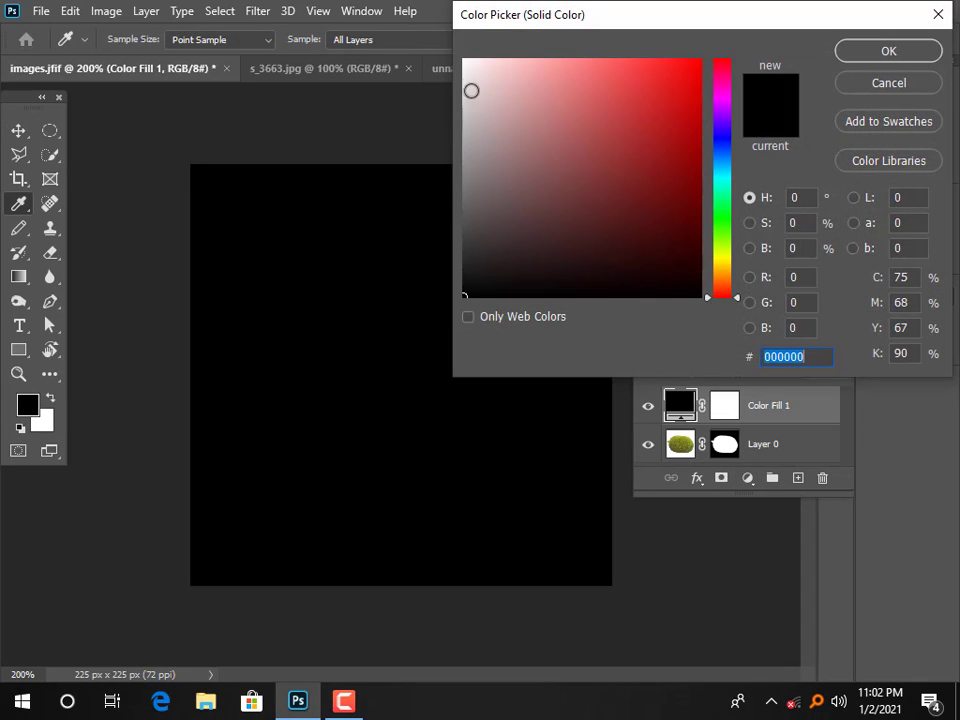
click(681, 142)
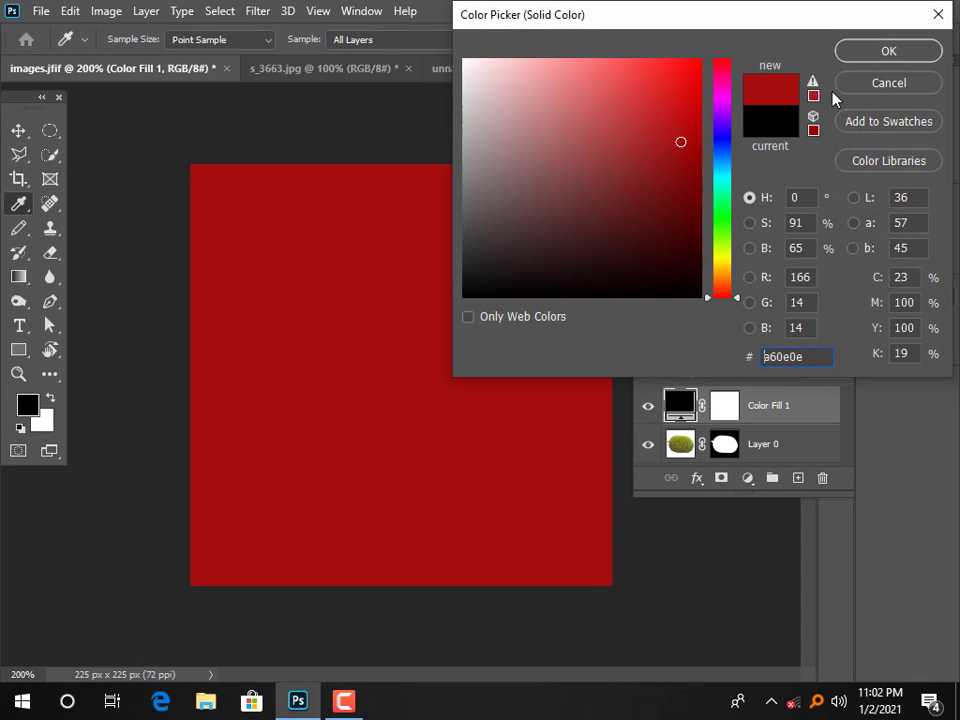
click(888, 51)
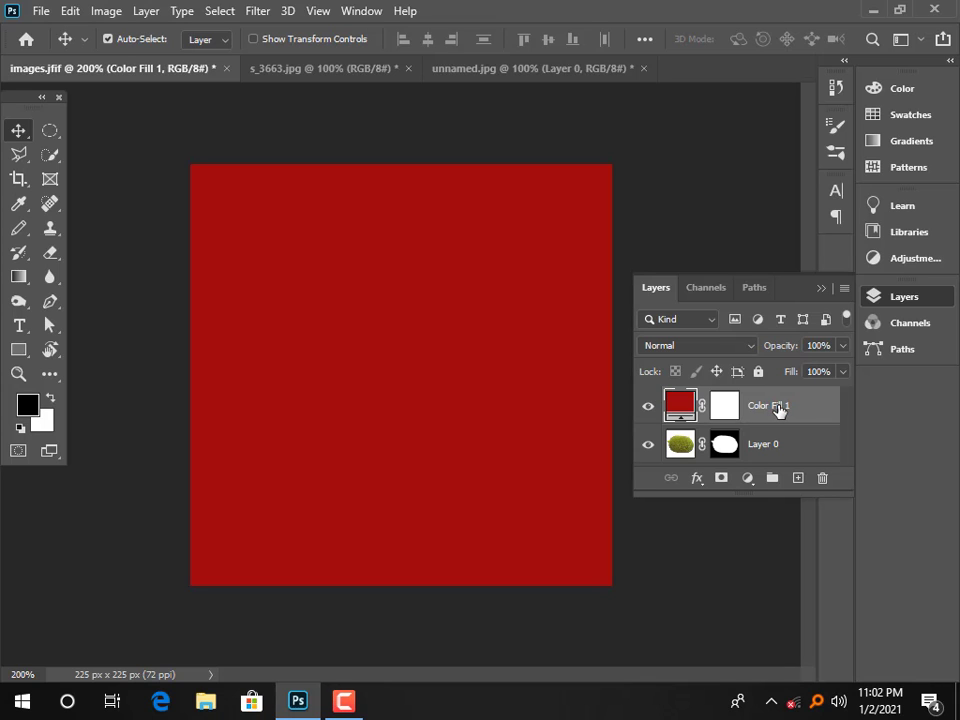
drag(779, 408, 776, 456)
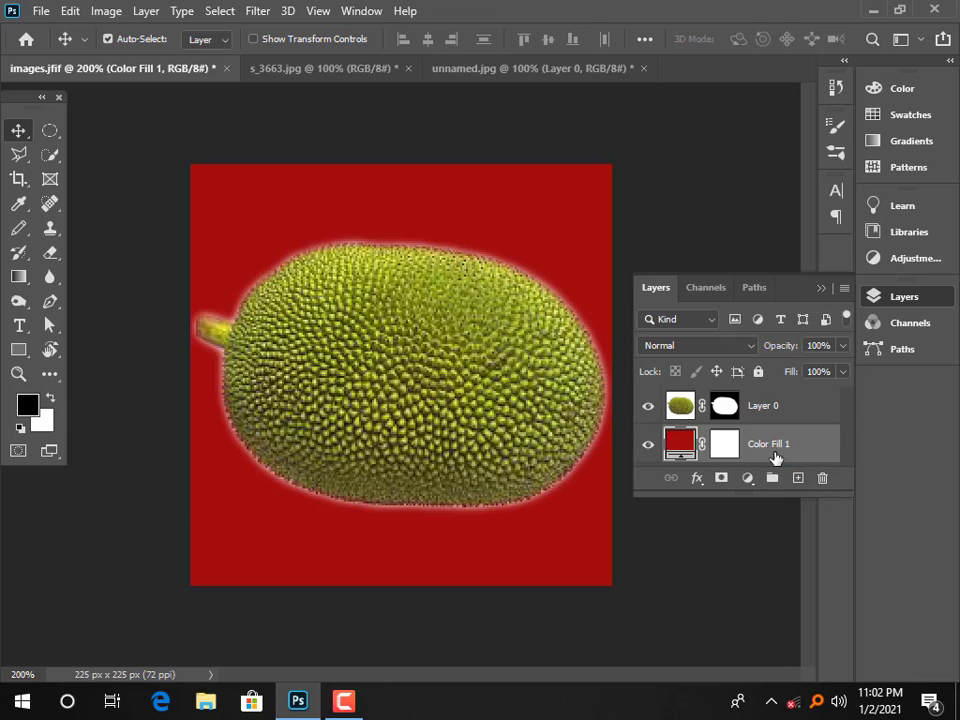
mouse_move(421, 372)
mouse_down()
mouse_move(405, 336)
mouse_move(422, 349)
mouse_up()
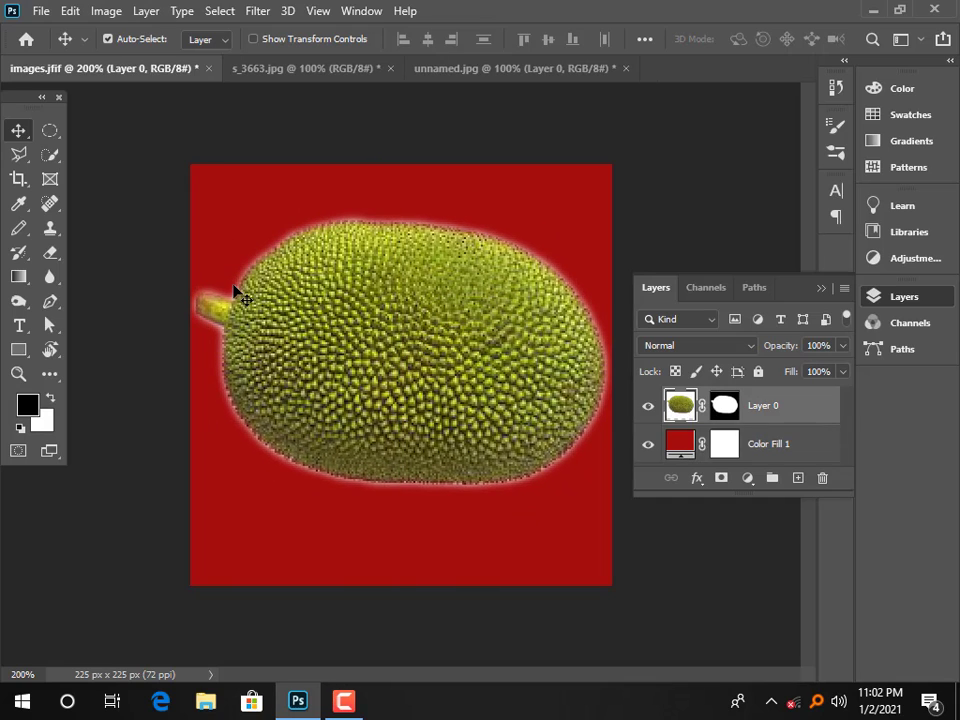
In the s_3663.jpg document, select the grey background with the Magic Wand, adding the missed areas beside and beneath the chips bag
click(280, 70)
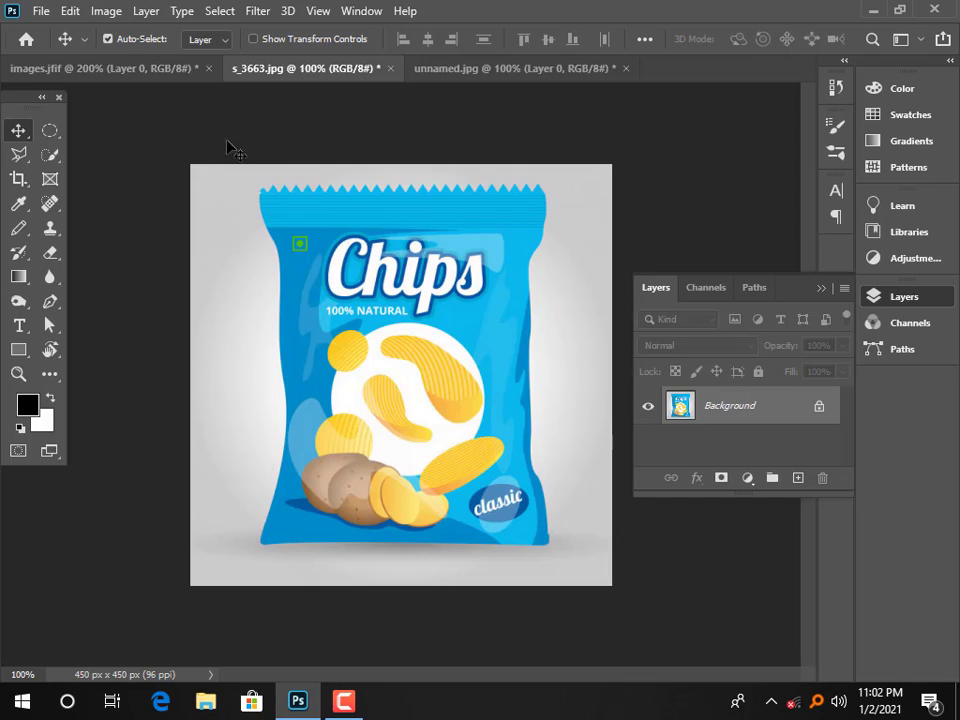
right_click(53, 152)
click(133, 191)
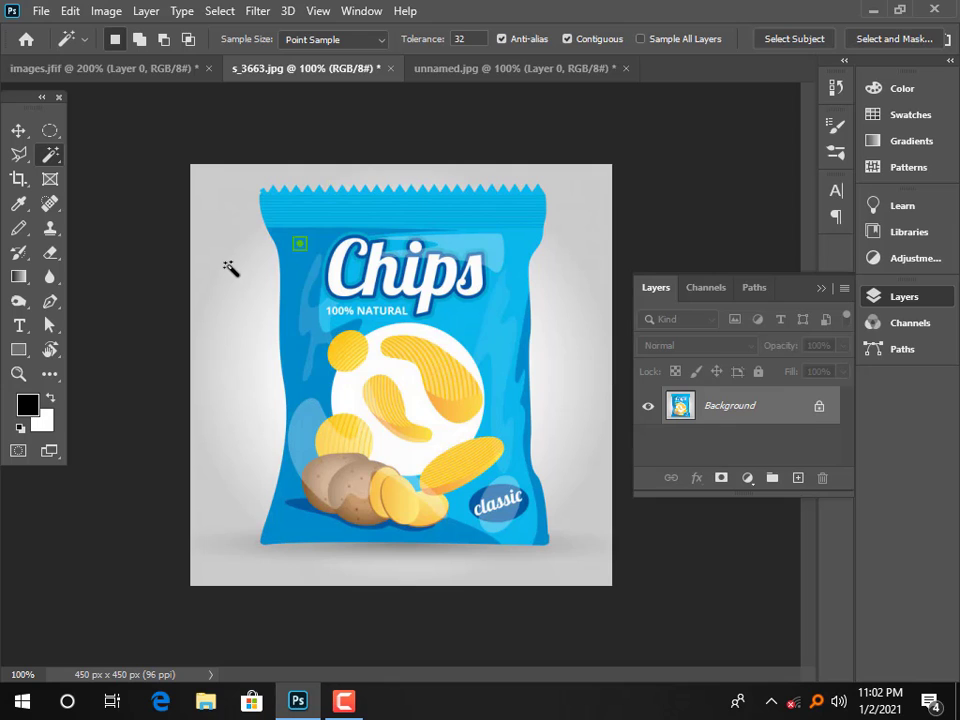
click(236, 279)
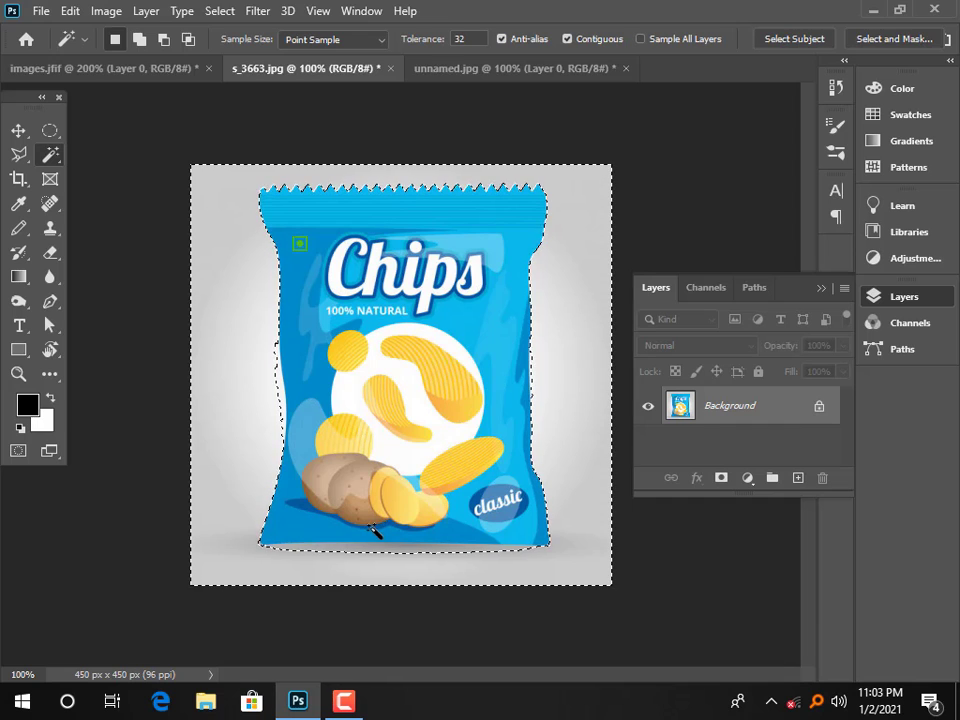
key(shift)
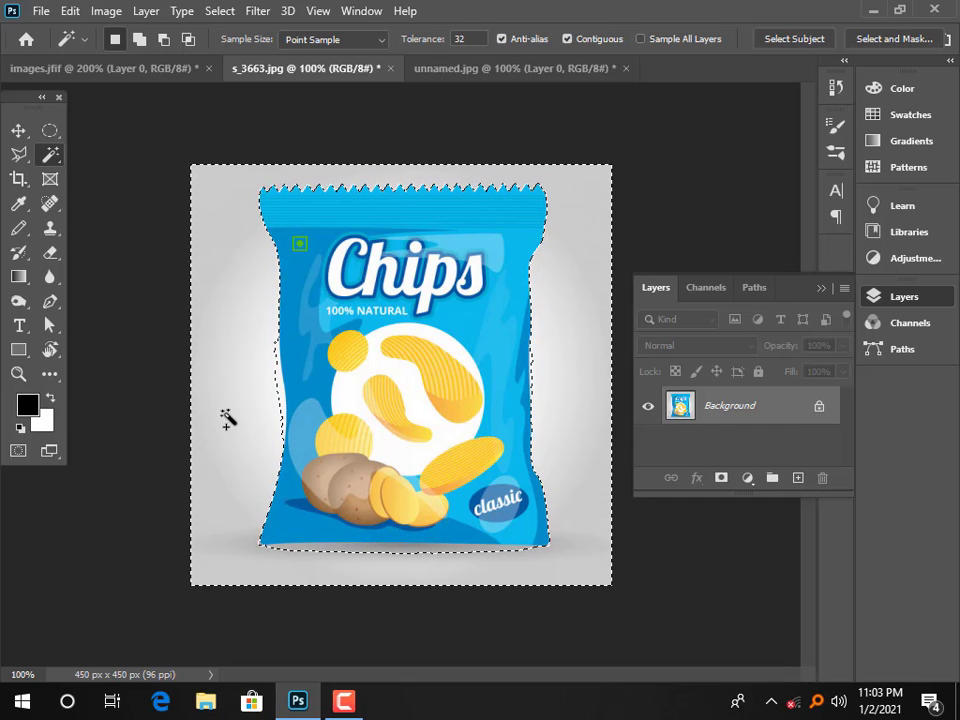
key(shift)
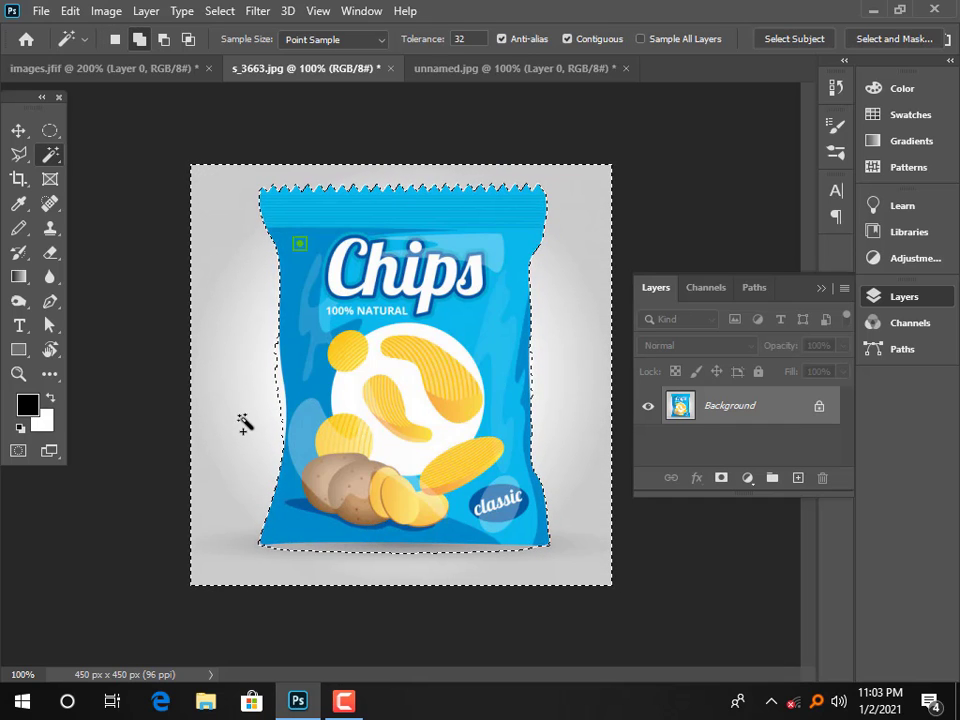
shift+click(281, 379)
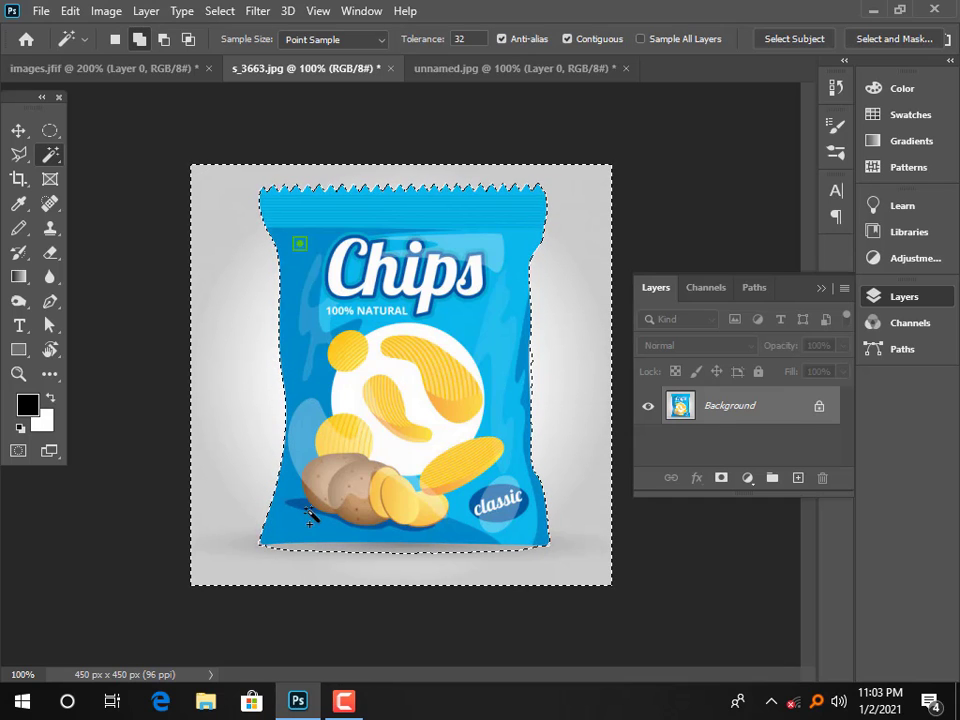
shift+click(343, 552)
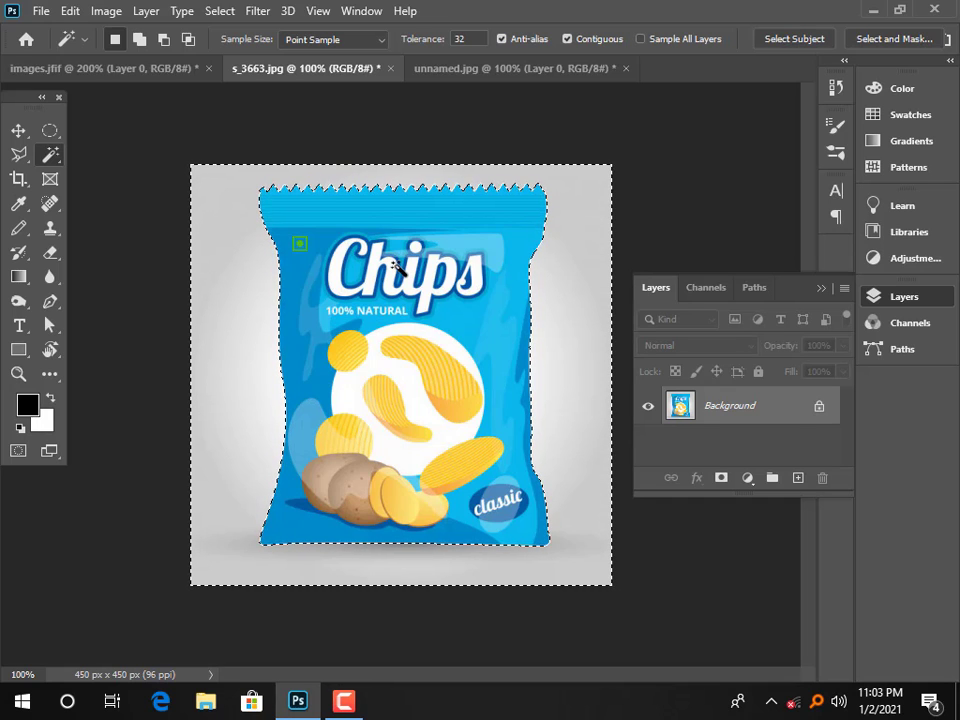
Invert the selection so it covers the chips bag and add a layer mask from it
click(220, 11)
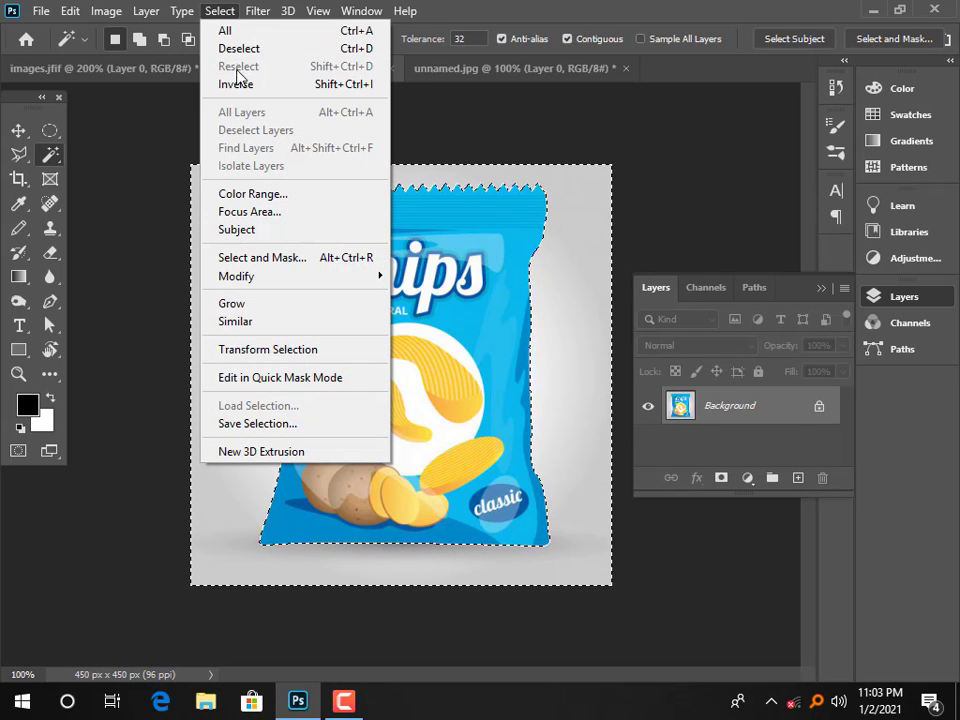
click(228, 86)
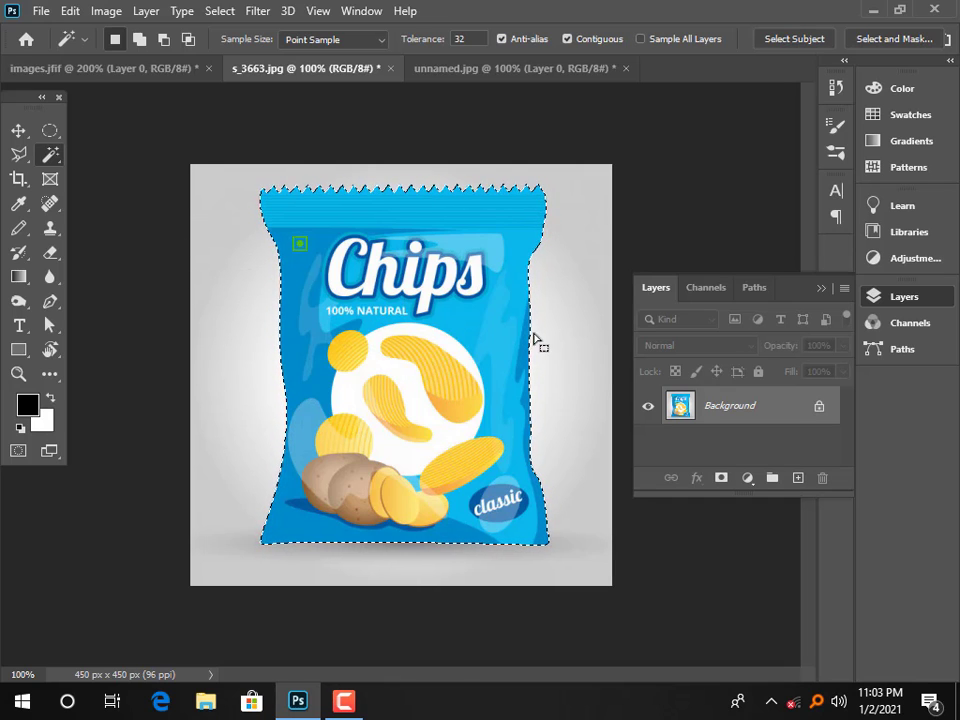
click(721, 479)
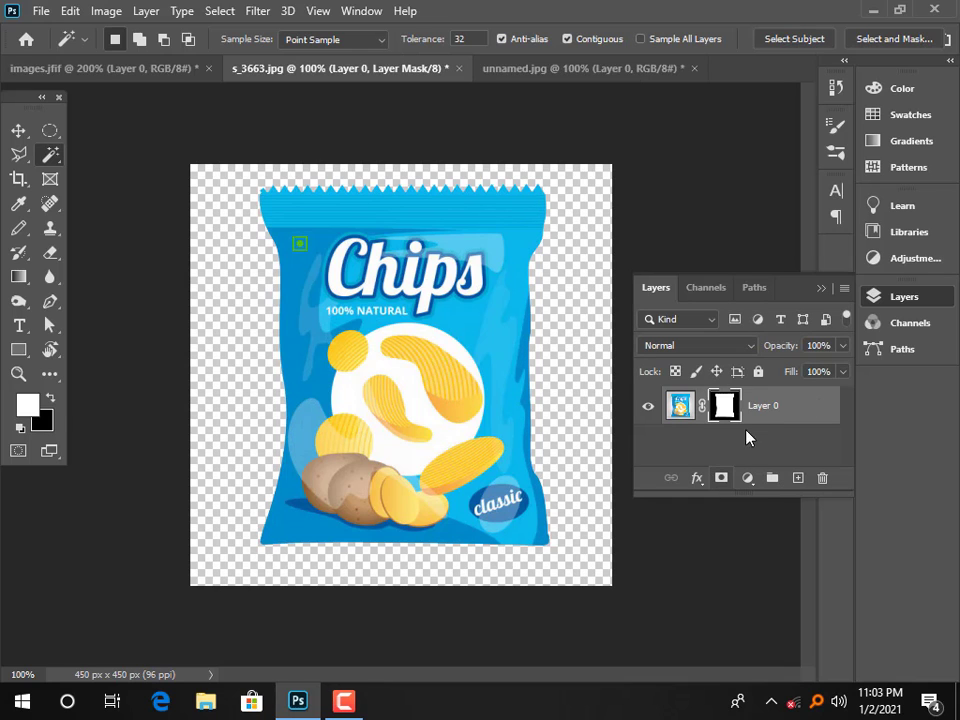
Refine the chips bag's mask edge with Smooth 7, Feather 1.9 px and Contrast 9%
right_click(723, 406)
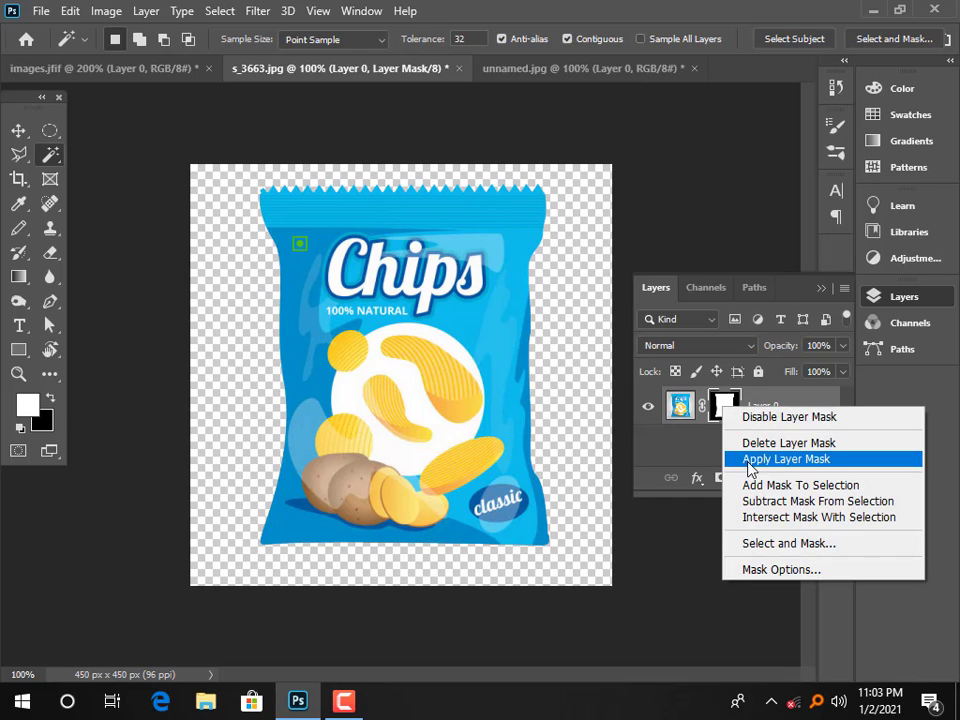
click(766, 543)
drag(708, 488, 718, 491)
drag(724, 542, 724, 544)
drag(723, 595, 721, 598)
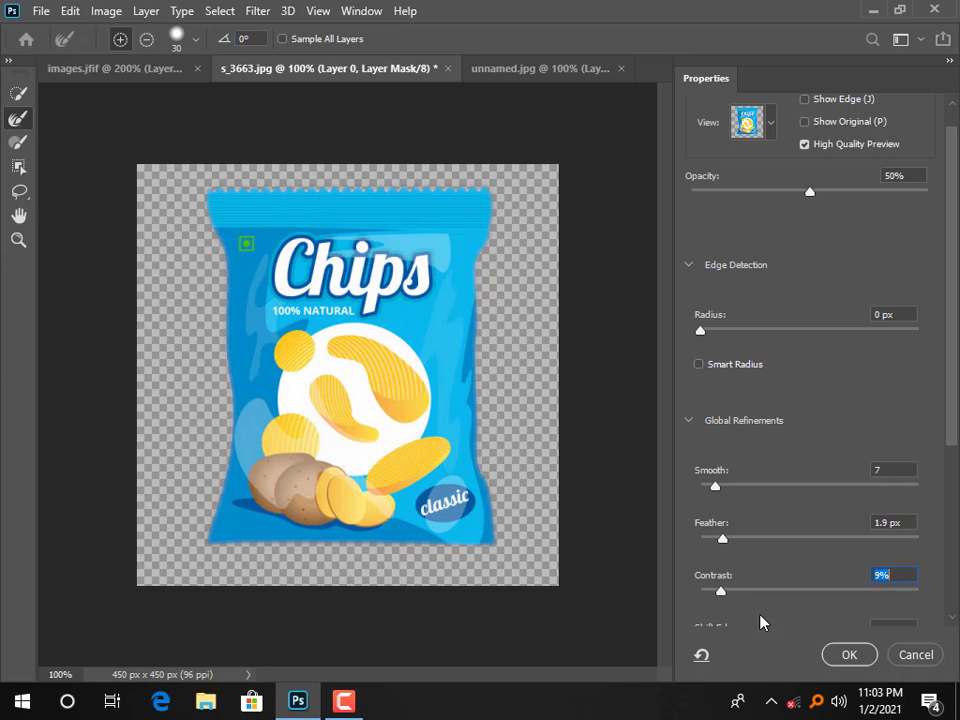
click(845, 655)
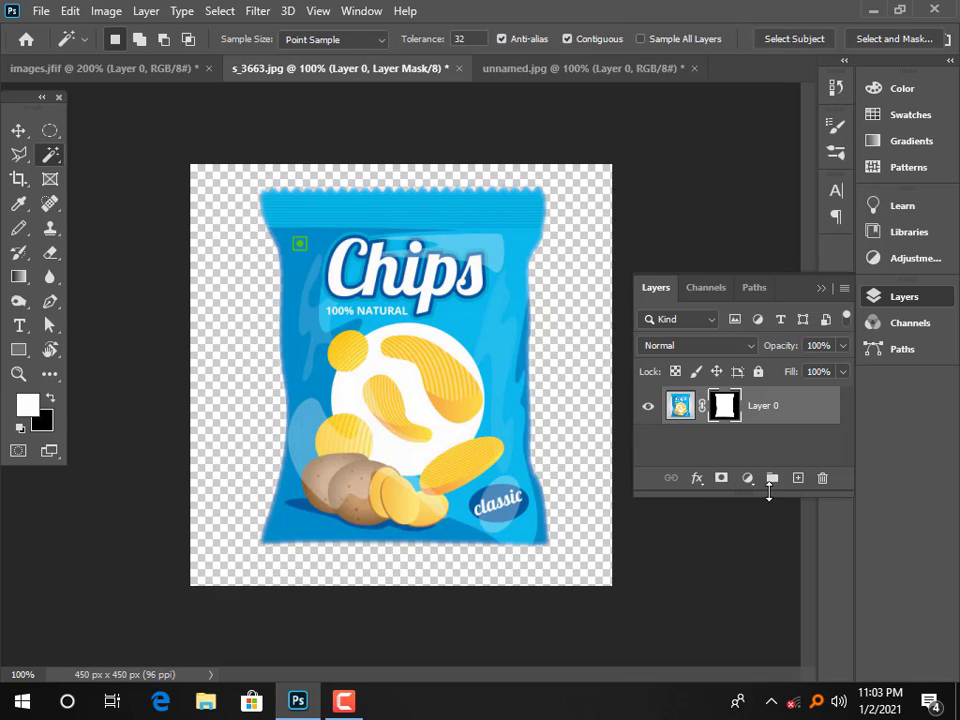
Add a near-white Solid Color fill layer (fdfcfc) beneath the chips bag layer and move the bag slightly downward
click(748, 479)
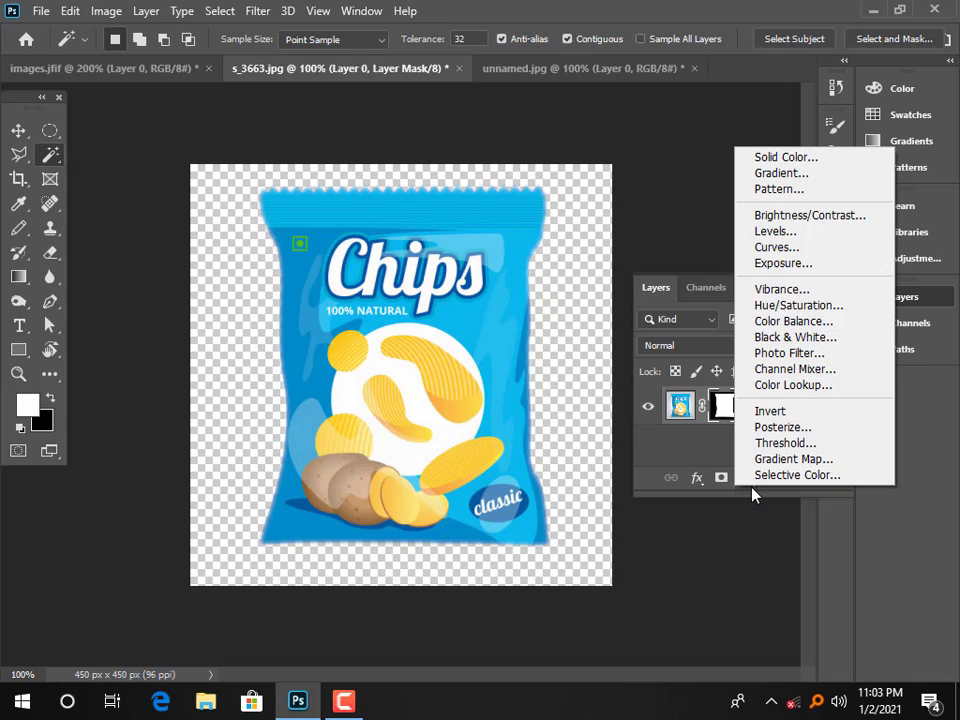
click(768, 157)
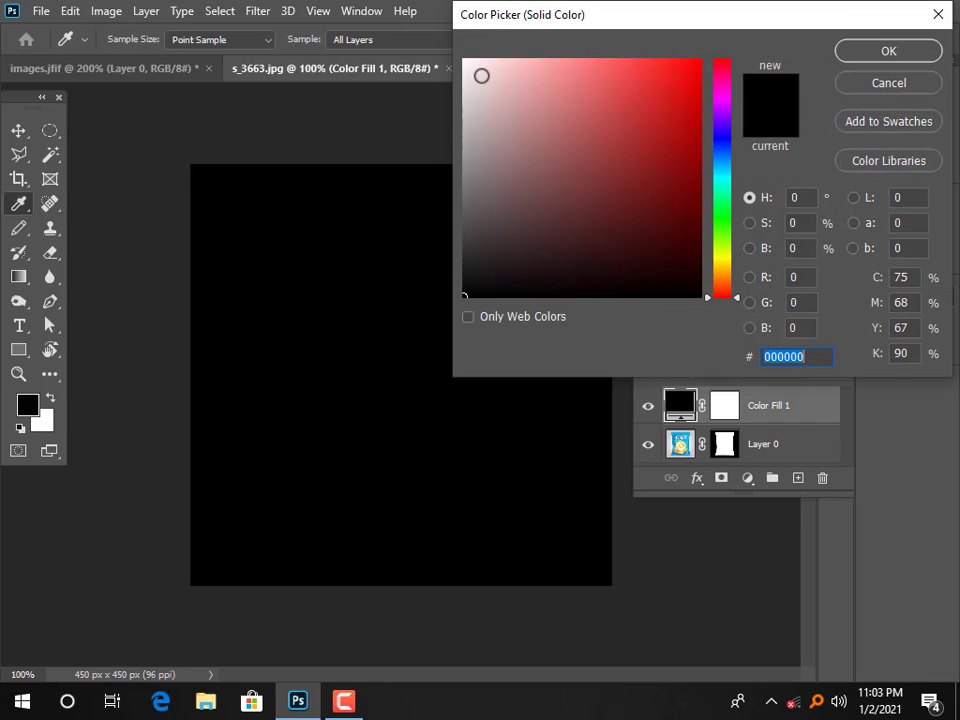
click(464, 61)
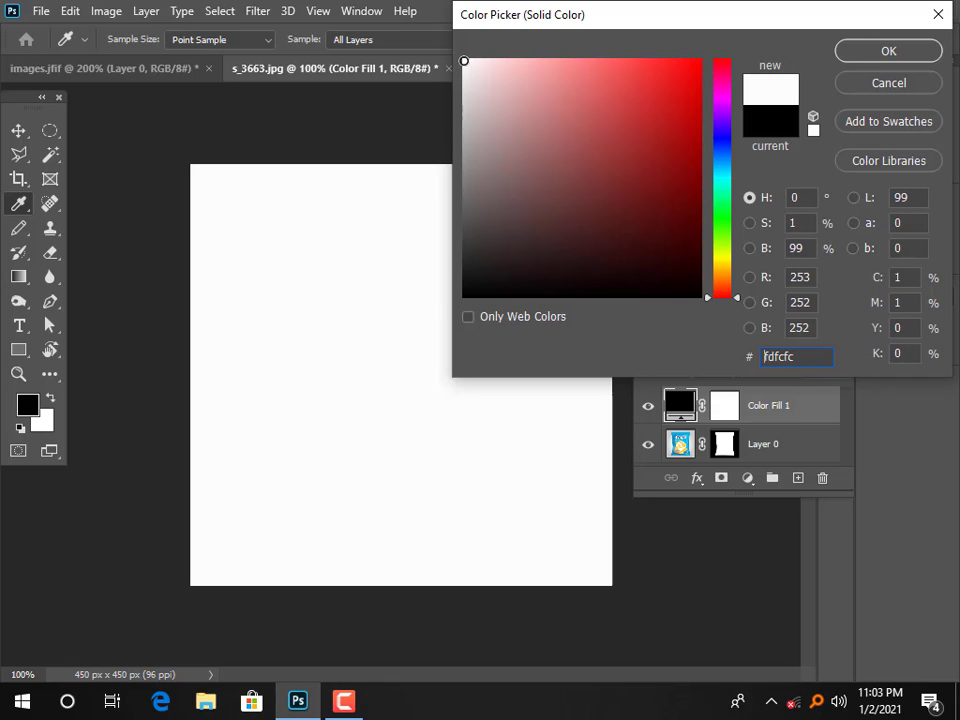
click(885, 51)
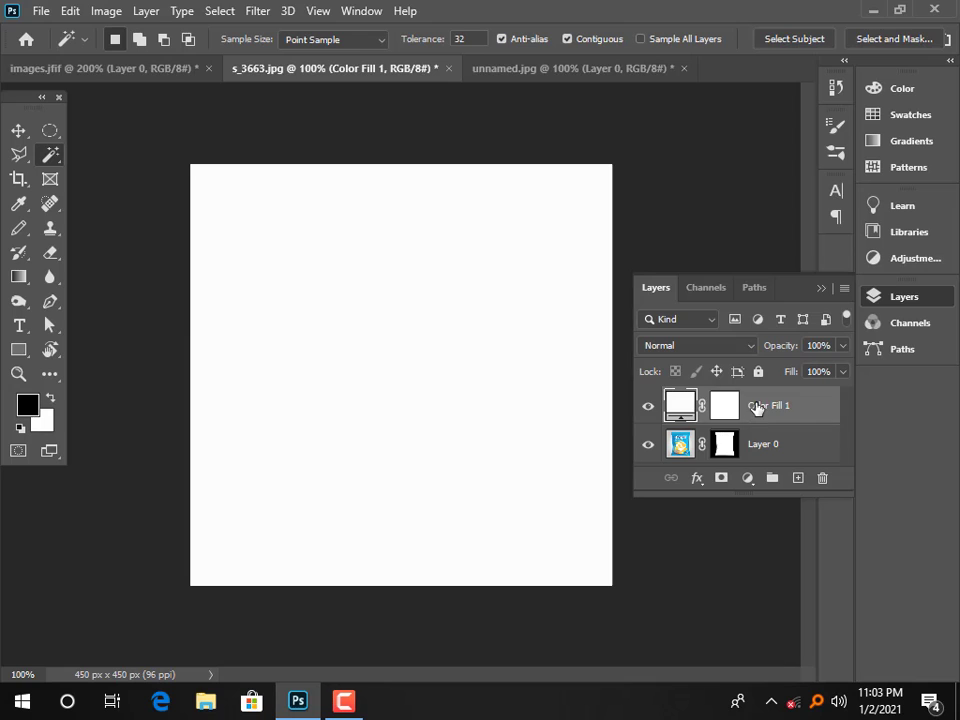
drag(754, 403, 739, 460)
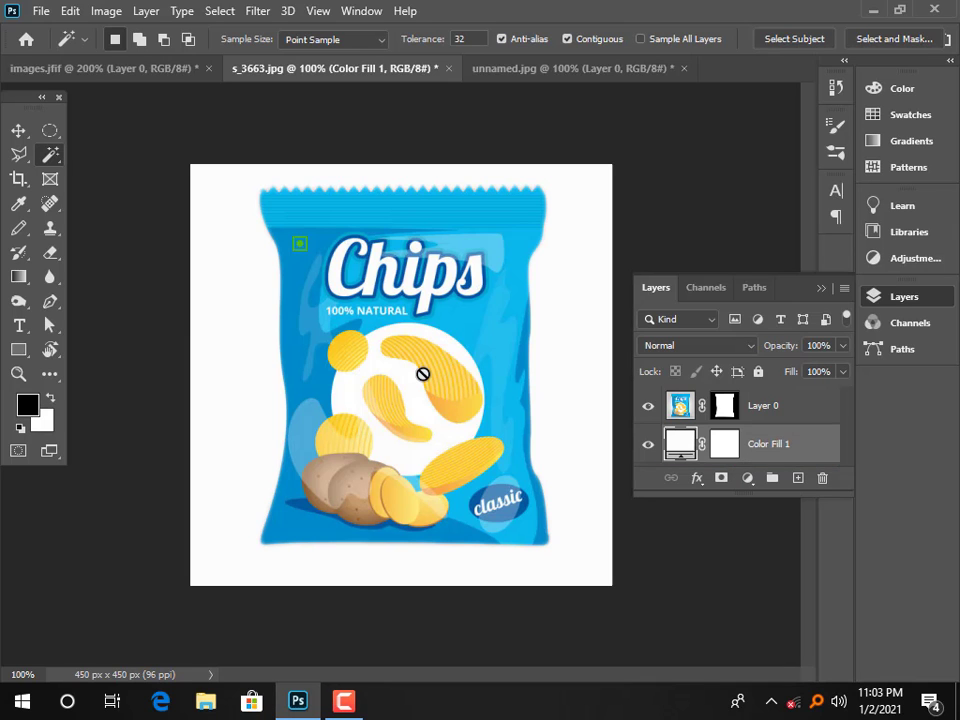
click(18, 130)
drag(405, 343, 424, 348)
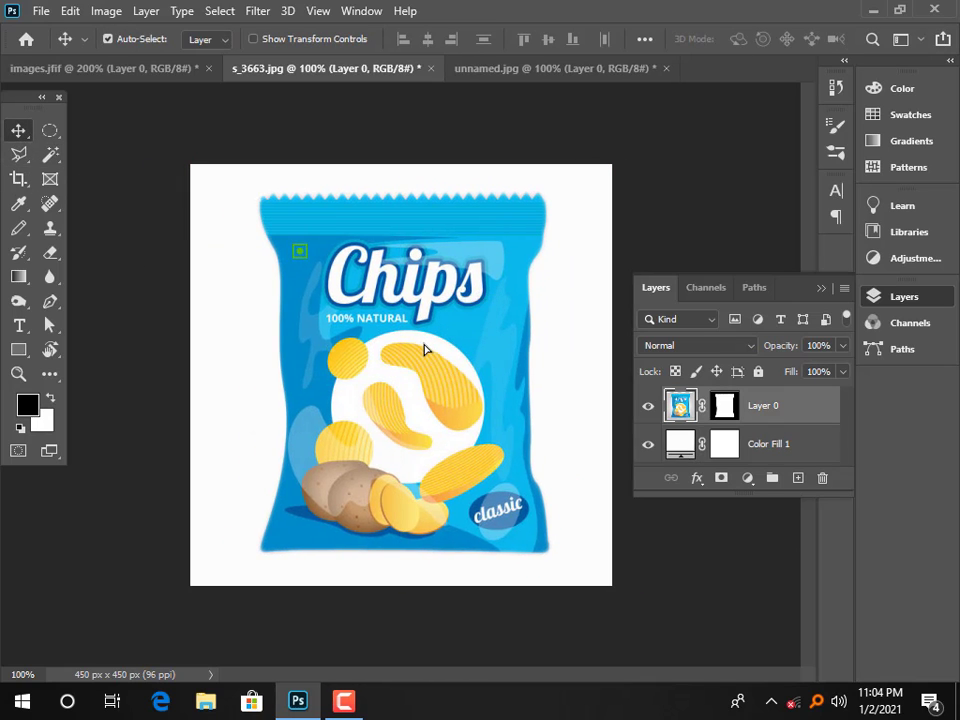